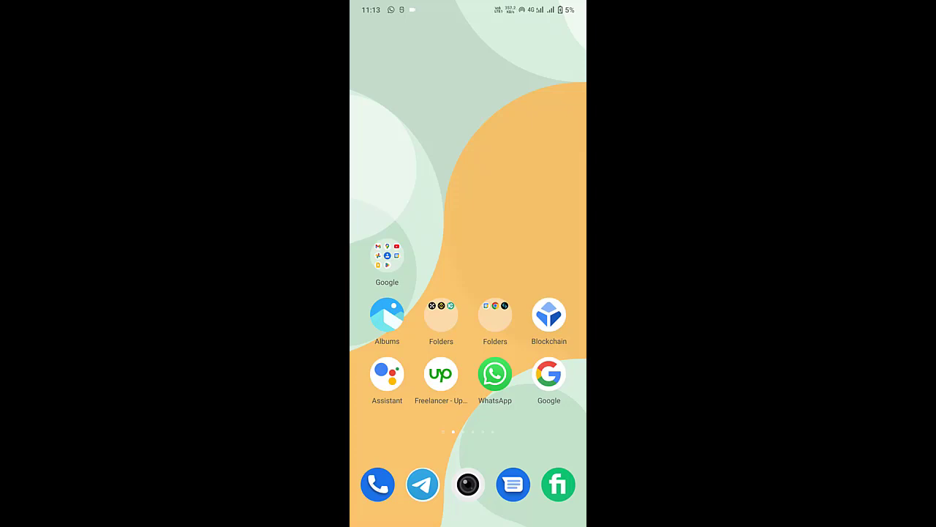
# Step: Launch the Play Store from the Google folder on the home screen
pyautogui.click(387, 255)
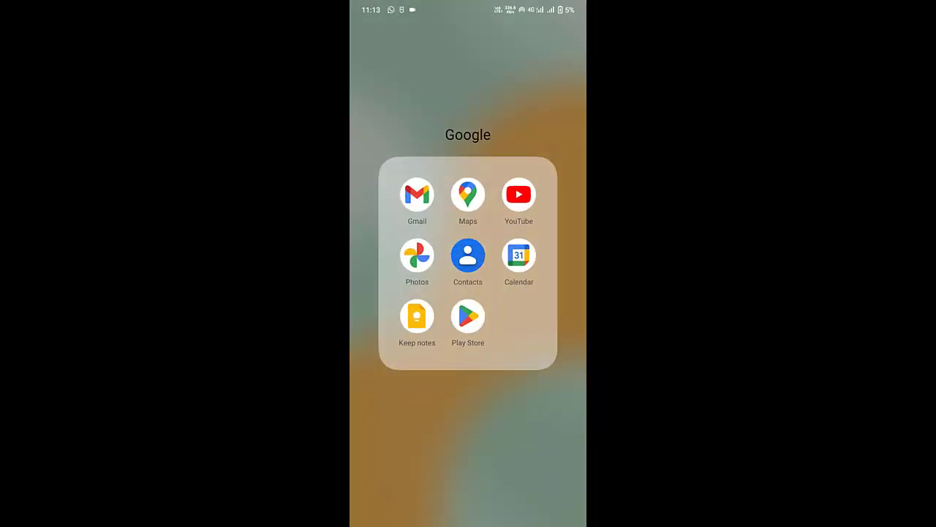
pyautogui.click(468, 316)
# Step: Search the Play Store for 'shopzion'
pyautogui.press('Escape')
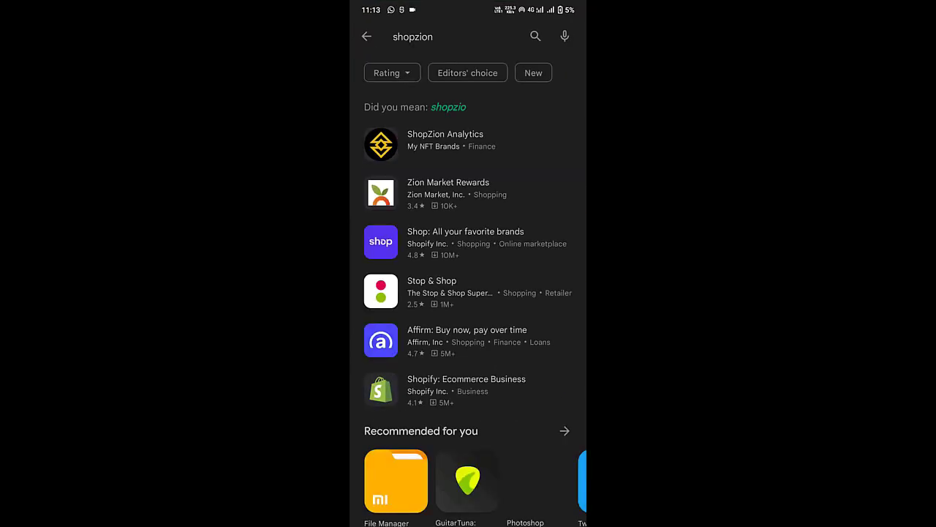
pyautogui.click(412, 37)
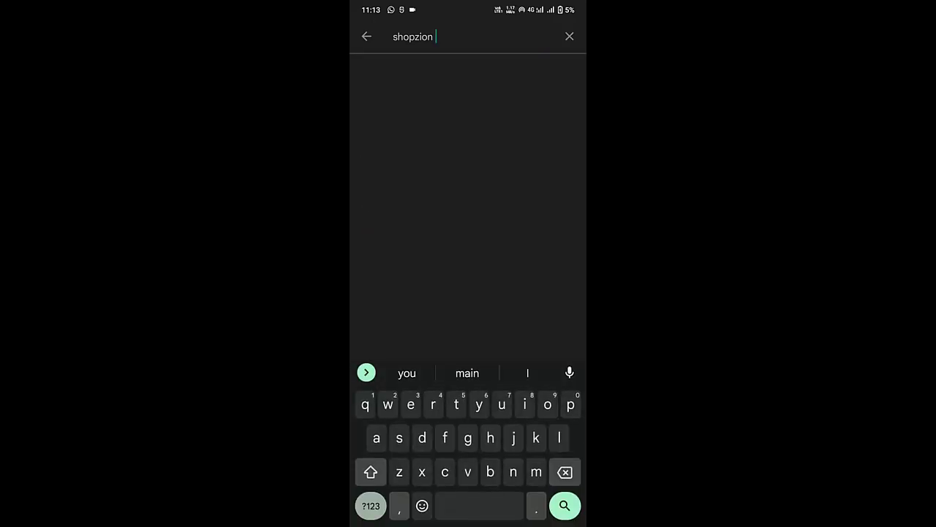
pyautogui.write('a')
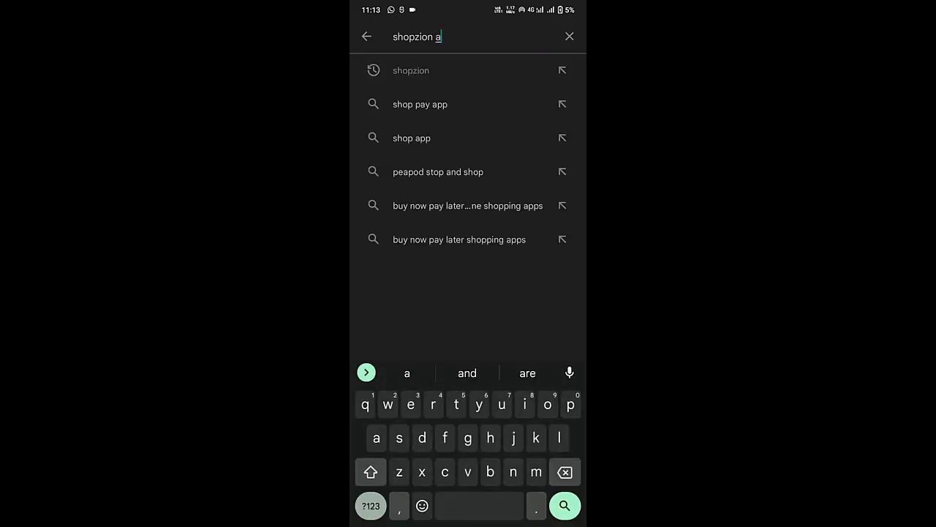
pyautogui.press('BackSpace')
pyautogui.press('Return')
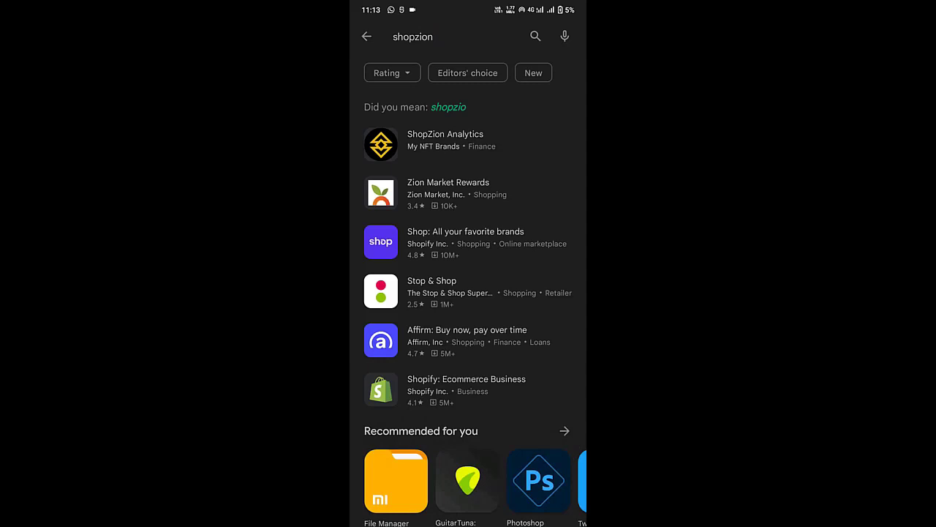
# Step: Install ShopZion Analytics from its store listing
pyautogui.click(537, 139)
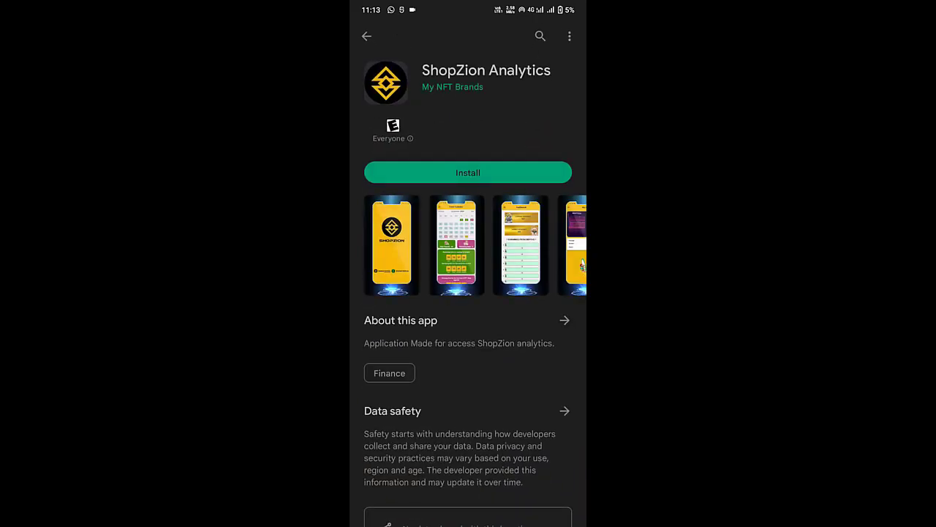
pyautogui.click(468, 172)
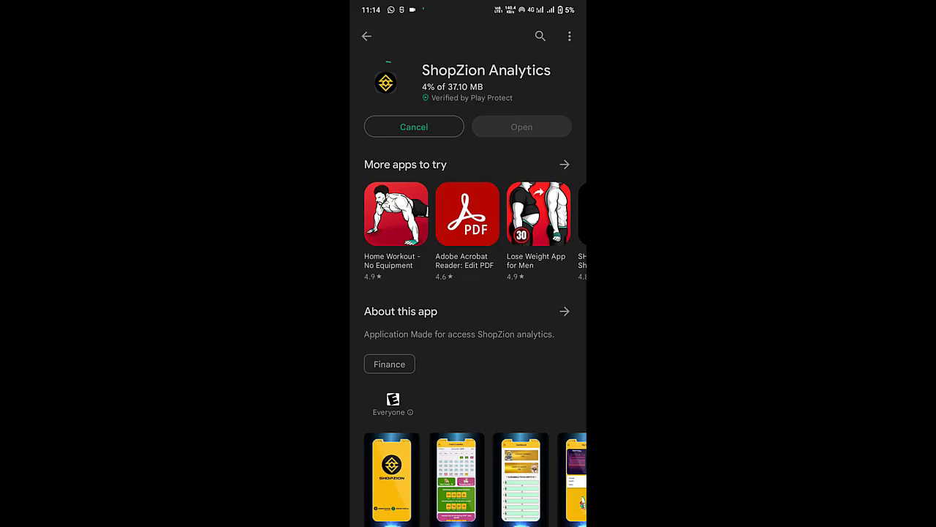
pyautogui.click(506, 360)
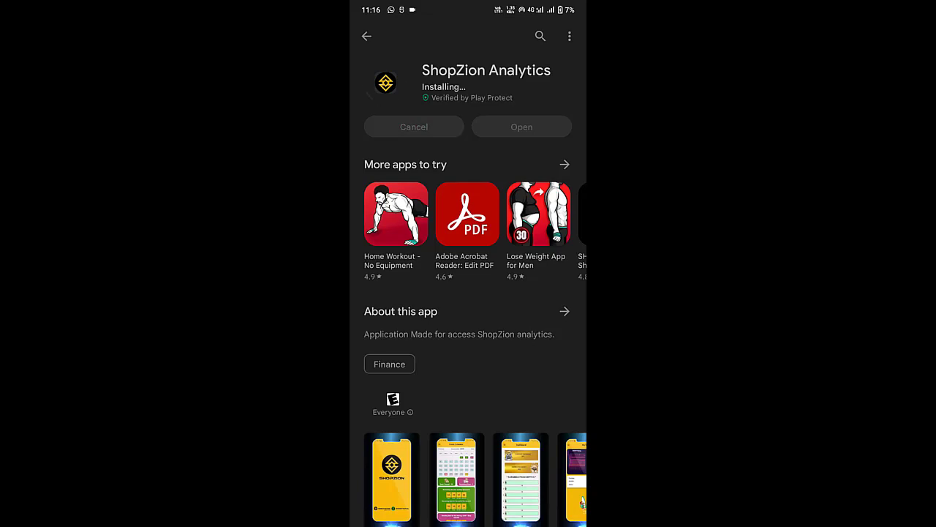
pyautogui.scroll(-10, 468, 293)
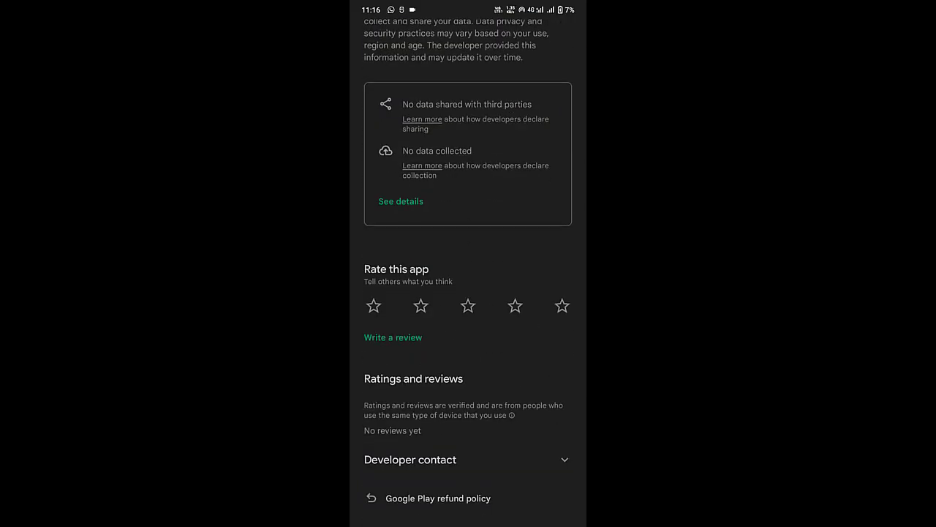
# Step: Rate ShopZion Analytics five stars, including ease of use and ads shown
pyautogui.scroll(2, 543, 427)
pyautogui.click(564, 362)
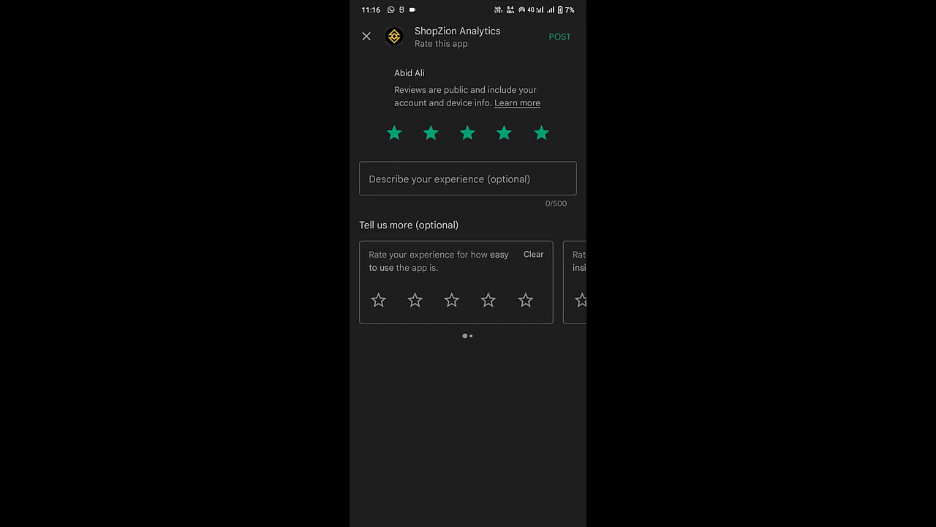
pyautogui.click(524, 300)
pyautogui.click(548, 300)
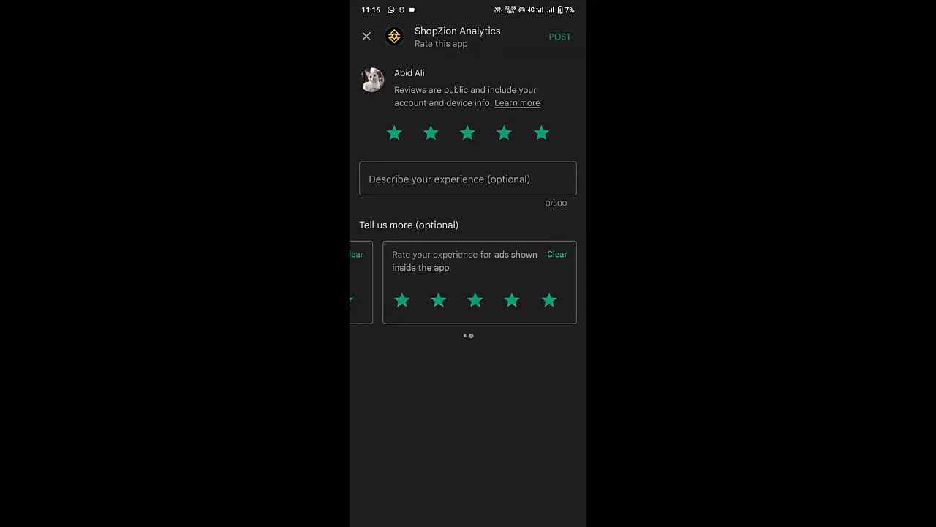
# Step: Post the review 'Awesome Application' and launch the installed app
pyautogui.click(504, 185)
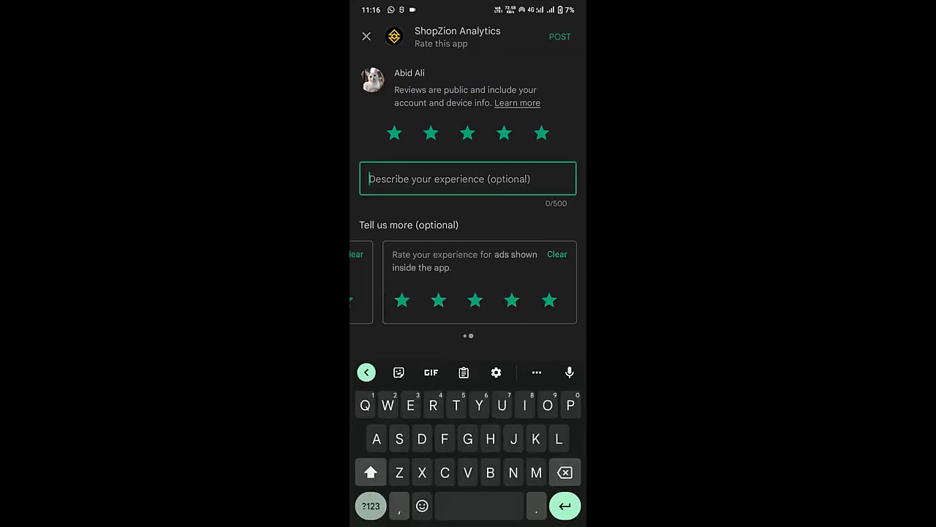
pyautogui.write('Aweso')
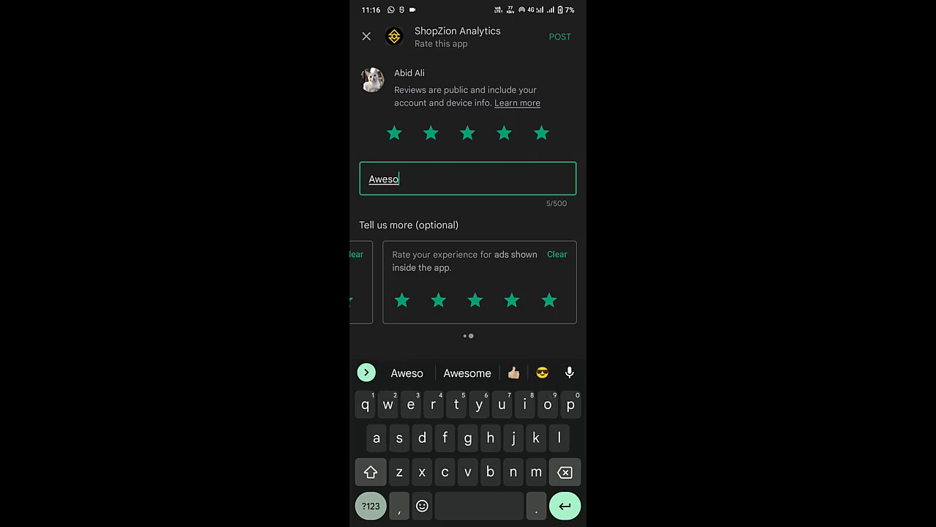
pyautogui.write('me Appli')
pyautogui.click(468, 372)
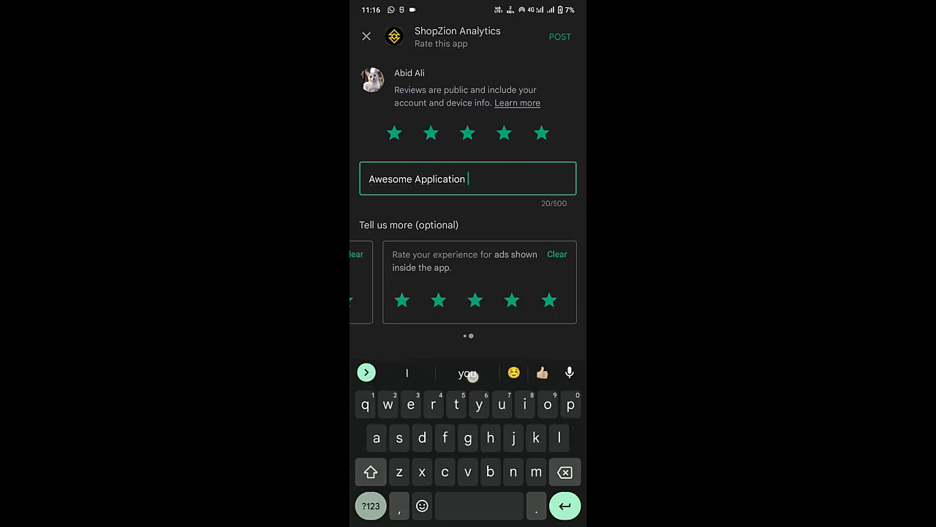
pyautogui.press('Escape')
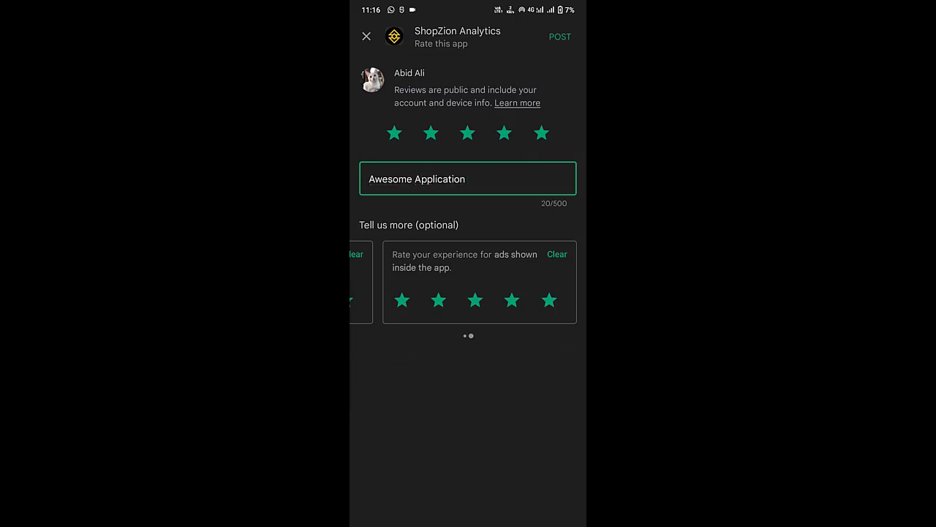
pyautogui.click(559, 36)
pyautogui.click(469, 375)
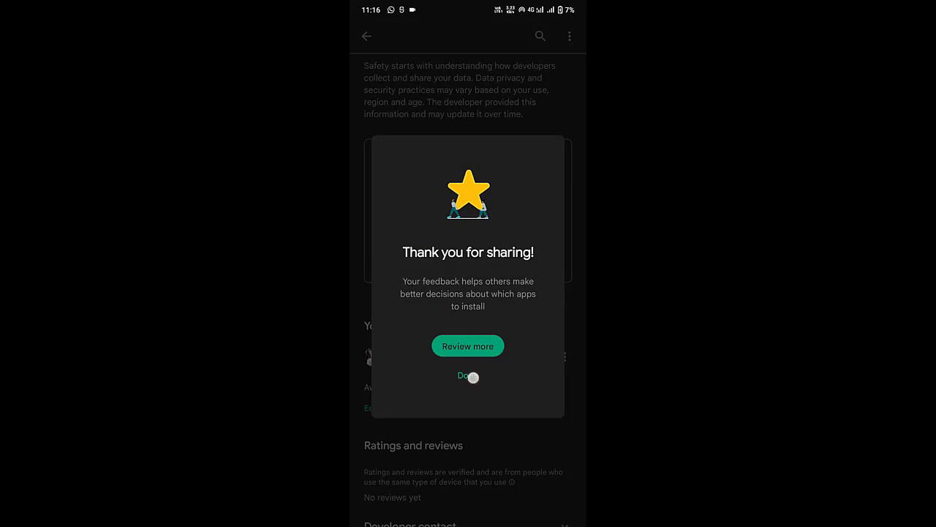
pyautogui.scroll(5, 468, 293)
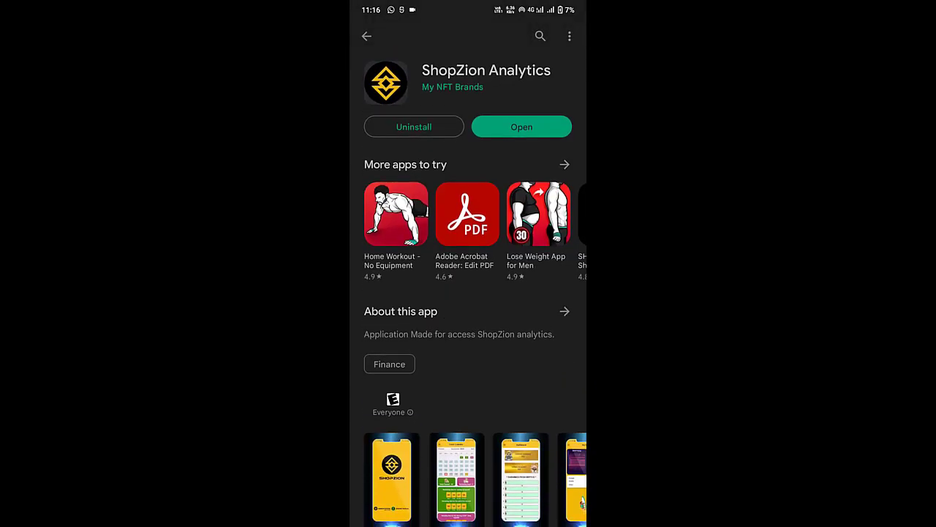
pyautogui.click(547, 132)
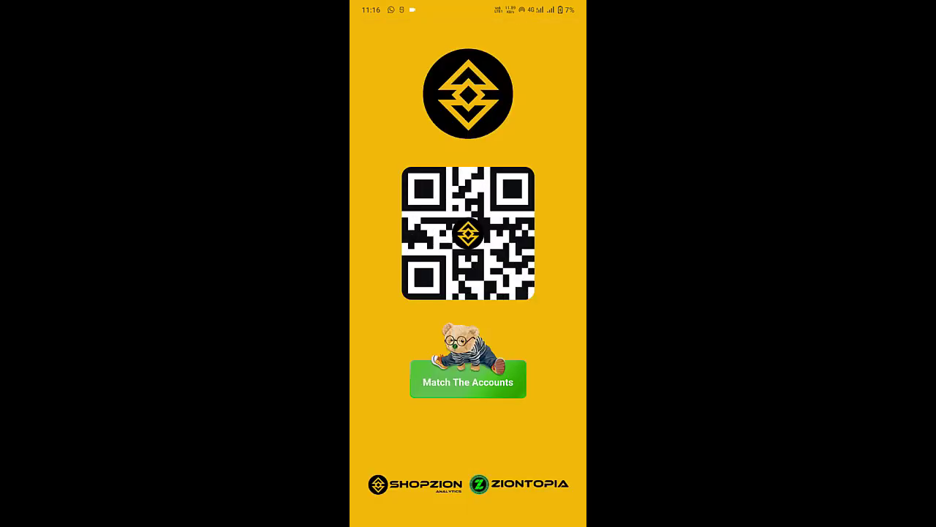
# Step: Choose Match The Accounts on ShopZion Analytics' start screen
pyautogui.click(446, 382)
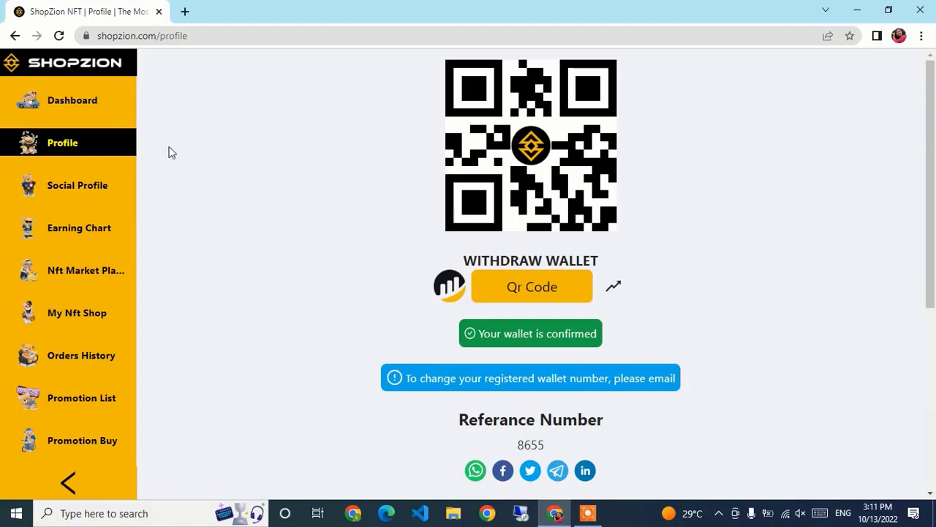
# Step: Check the profile's confirmed wallet and reference number, then go to the Dashboard
pyautogui.scroll(-2, 932, 236)
pyautogui.scroll(-3, 931, 237)
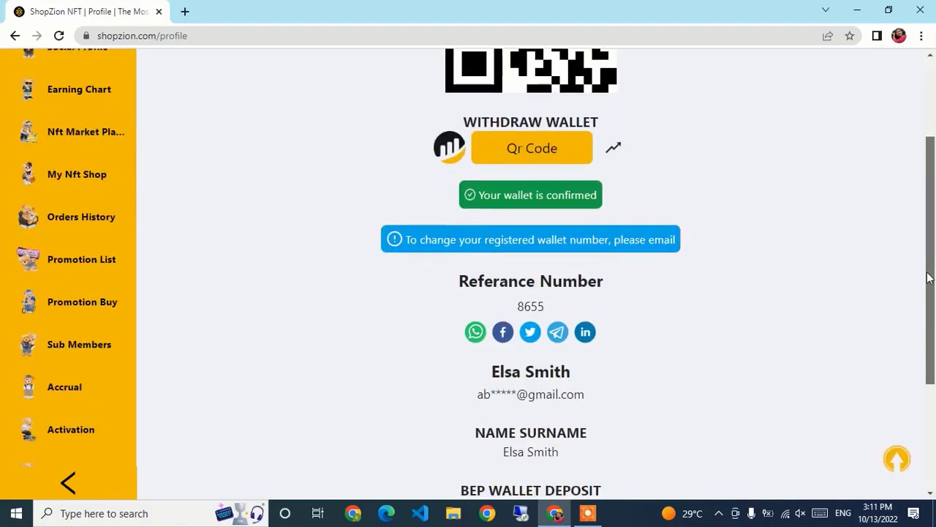
pyautogui.moveTo(505, 332); pyautogui.dragTo(585, 336)
pyautogui.click(586, 335)
pyautogui.moveTo(516, 272); pyautogui.dragTo(546, 269)
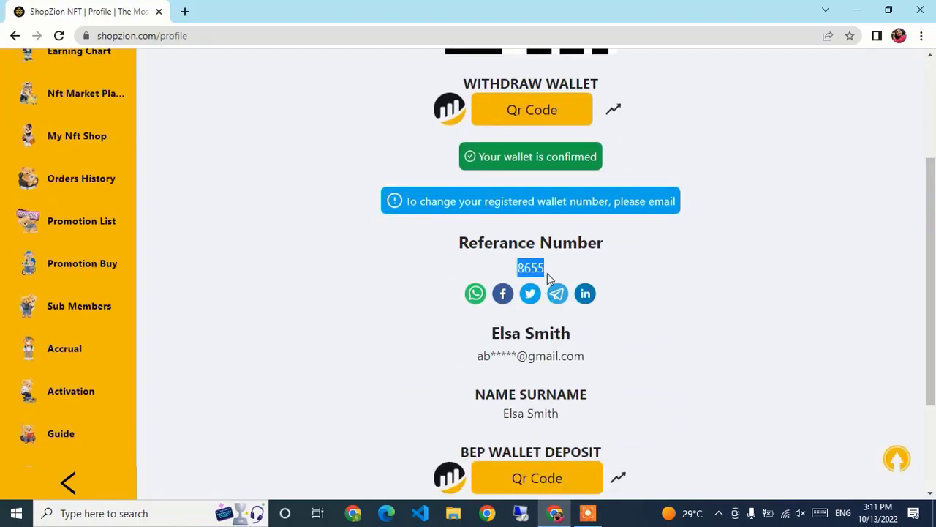
pyautogui.scroll(1, 931, 124)
pyautogui.scroll(2, 930, 124)
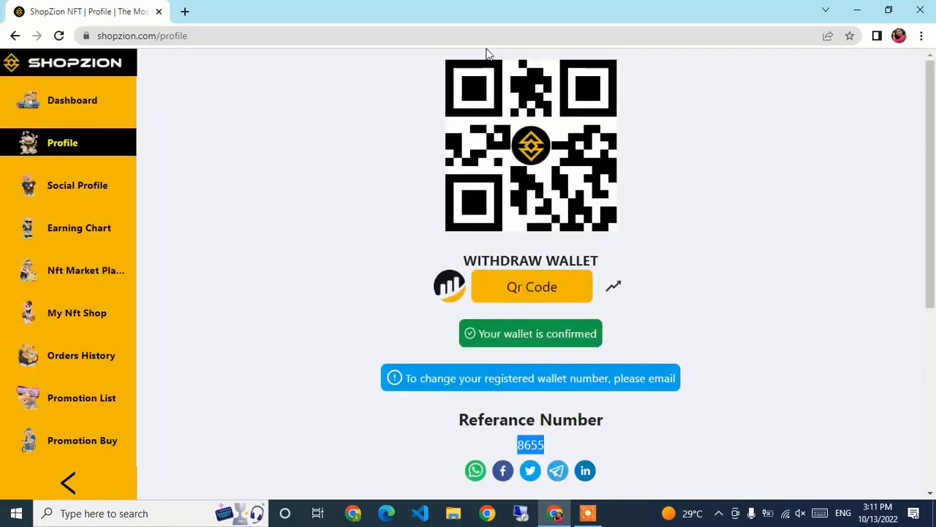
pyautogui.click(53, 111)
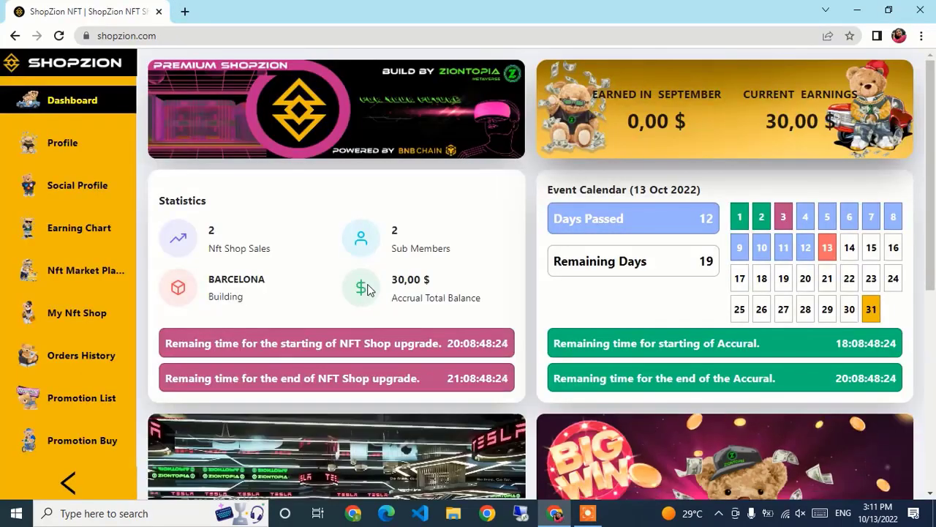
# Step: Review the Sub Members, Accrual Total Balance and 30,00 earnings, then log out
pyautogui.moveTo(385, 251); pyautogui.dragTo(453, 254)
pyautogui.click(448, 249)
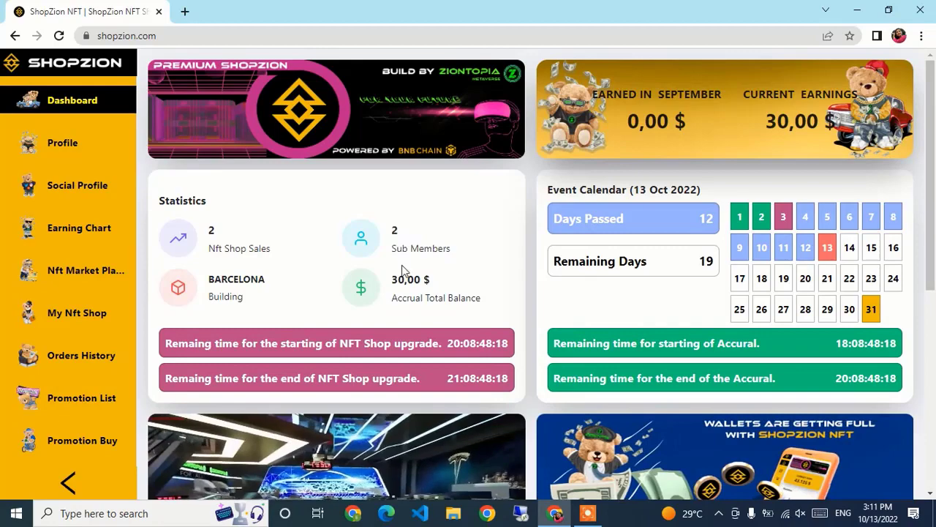
pyautogui.moveTo(389, 278); pyautogui.dragTo(421, 285)
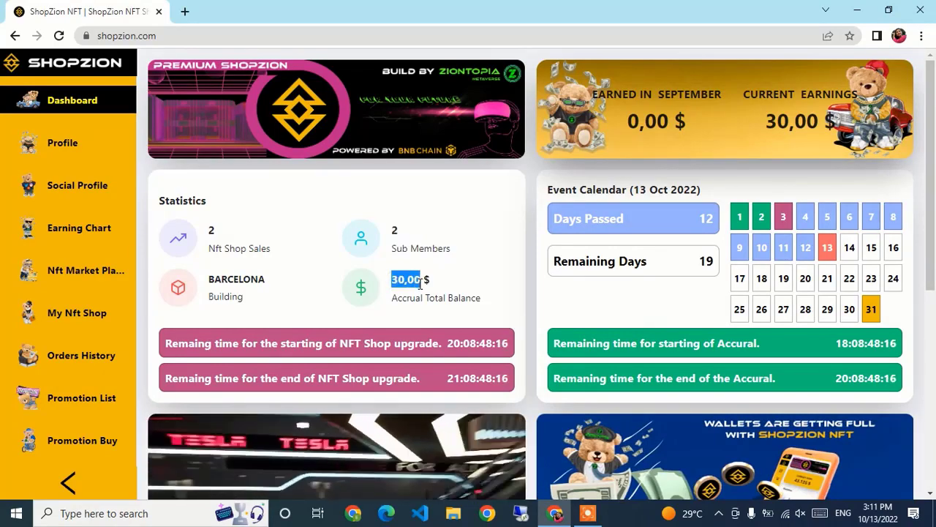
pyautogui.click(425, 291)
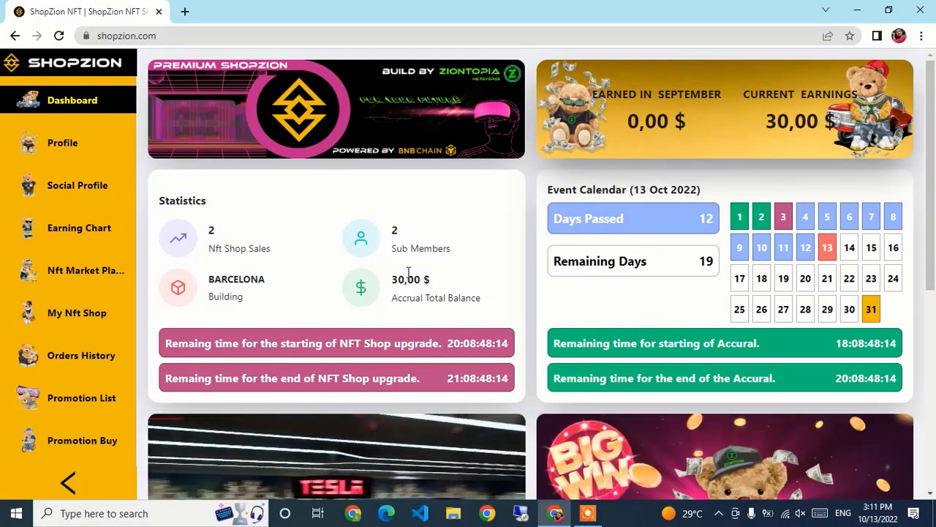
pyautogui.moveTo(767, 122); pyautogui.dragTo(823, 126)
pyautogui.click(692, 136)
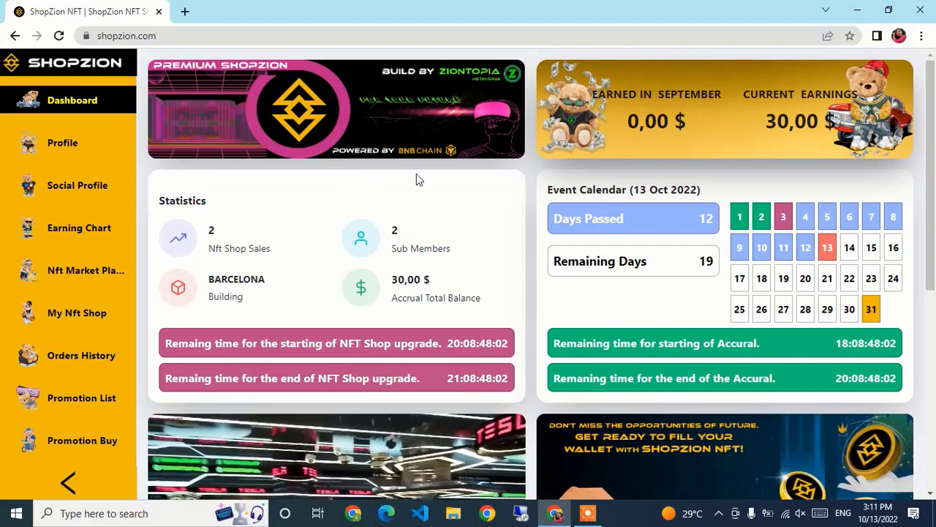
pyautogui.moveTo(931, 205); pyautogui.dragTo(934, 405)
pyautogui.click(62, 349)
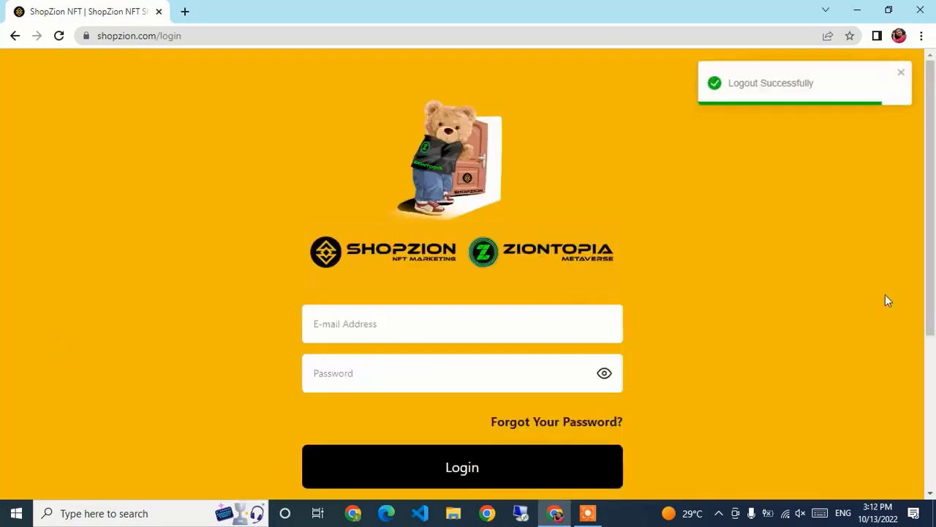
# Step: Open the registration form and replace the preset 0 with the reference number
pyautogui.scroll(-2, 933, 293)
pyautogui.click(440, 463)
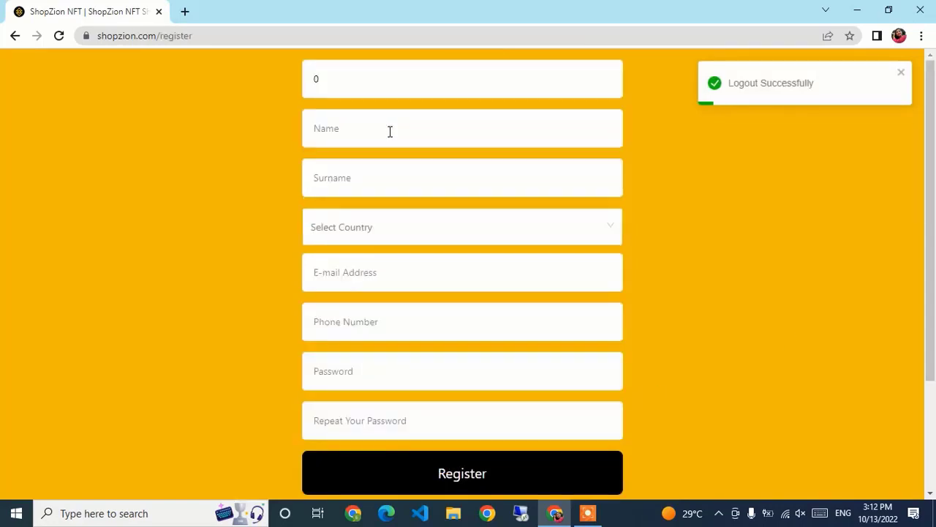
pyautogui.click(368, 84)
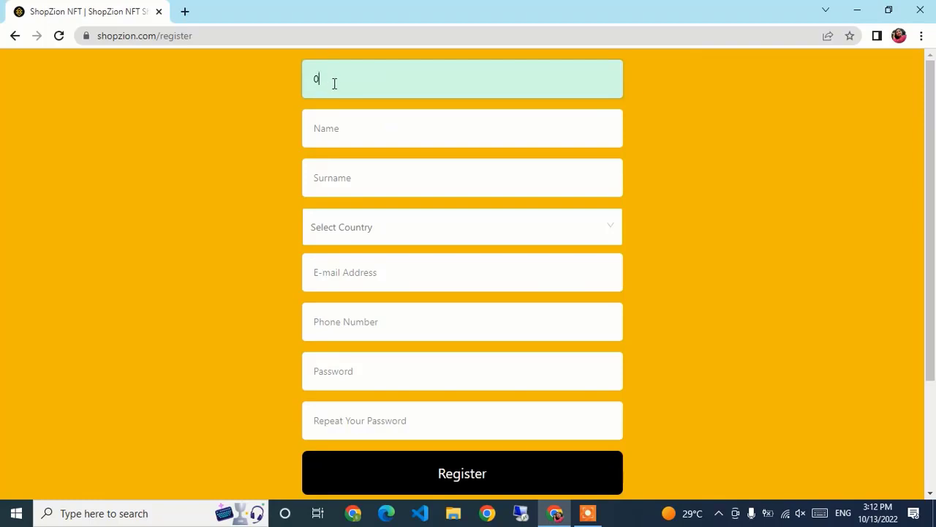
pyautogui.press('BackSpace')
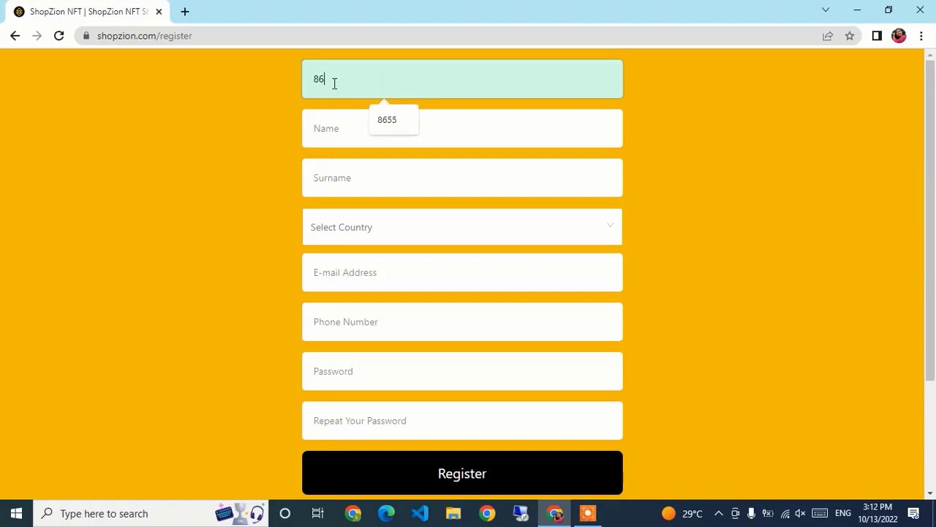
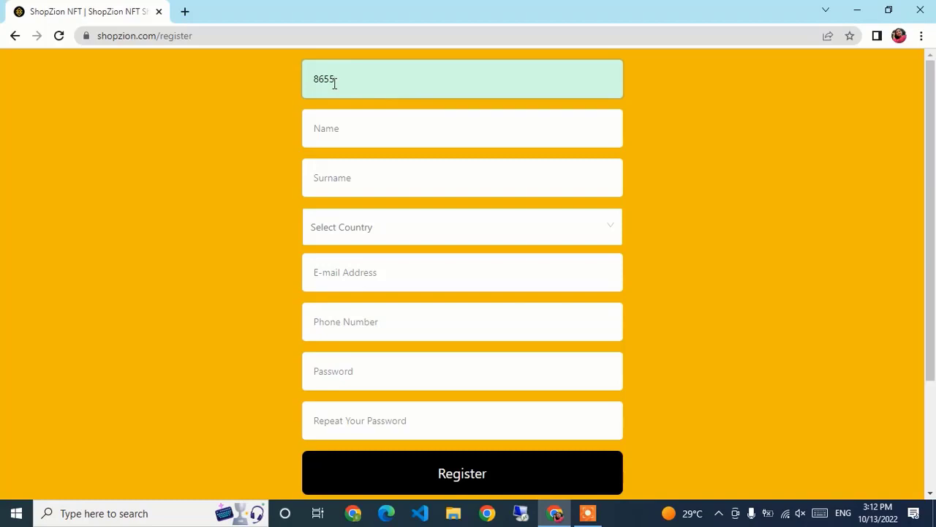
# Step: Enter the account holder's first name and surname
pyautogui.click(331, 126)
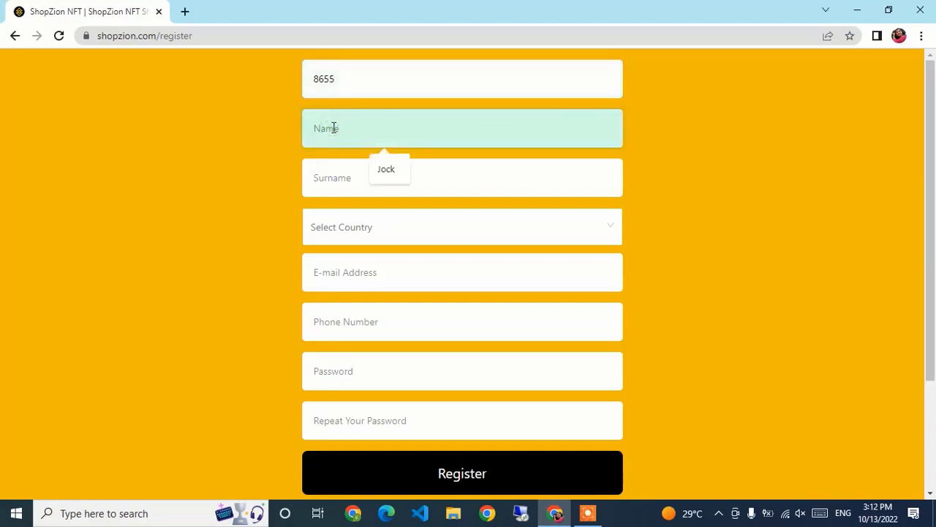
pyautogui.click(270, 149)
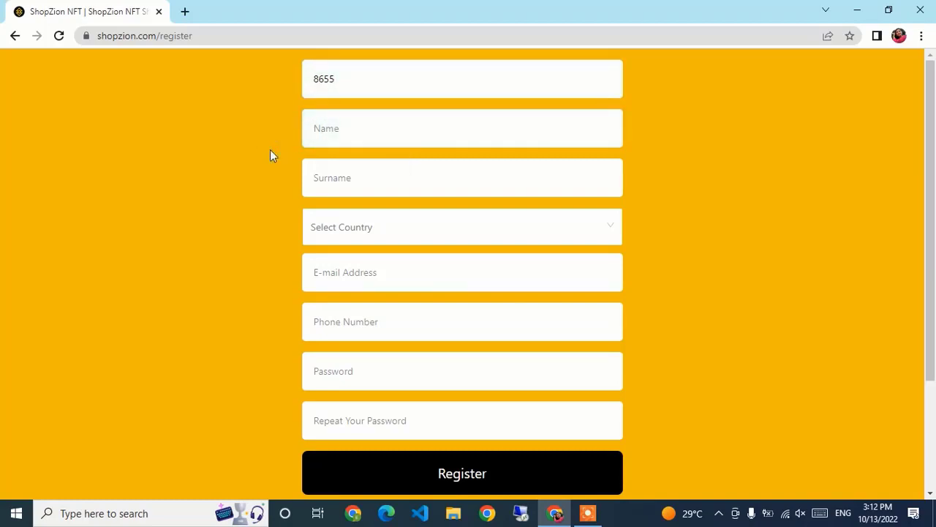
pyautogui.click(324, 128)
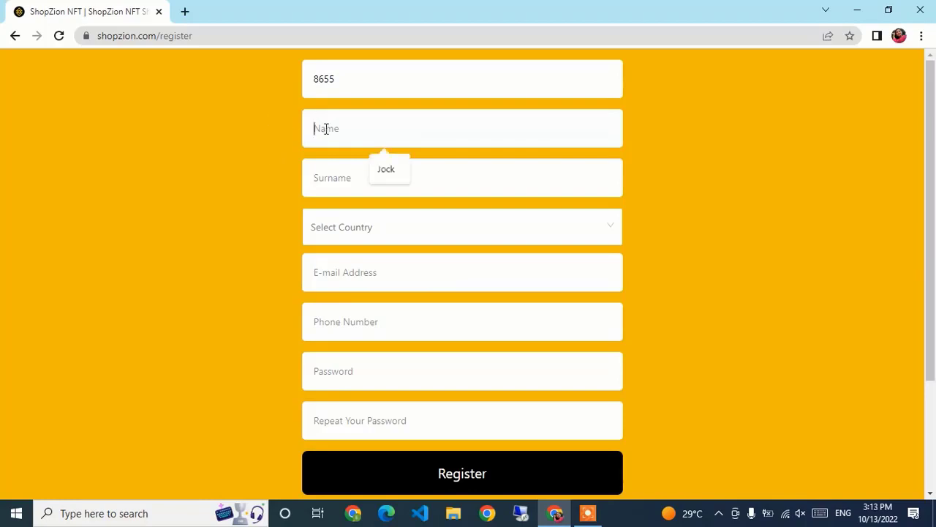
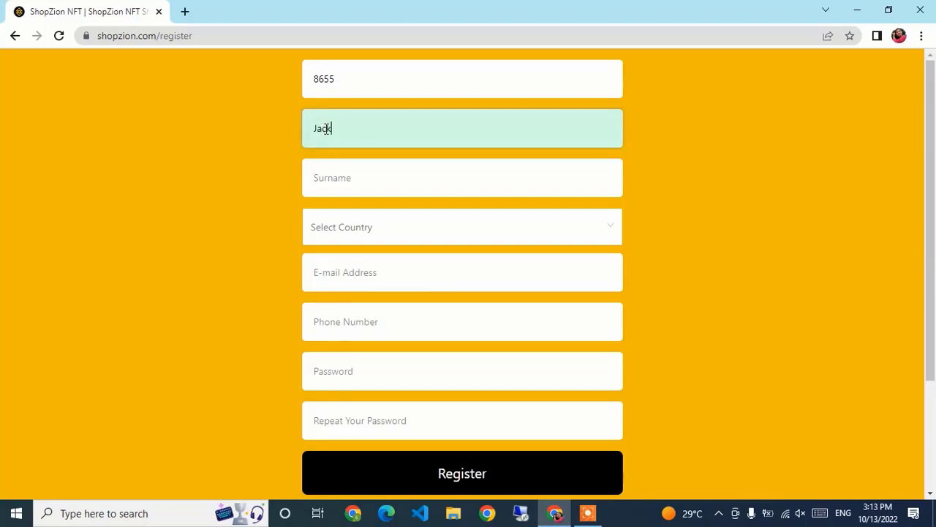
pyautogui.press('Tab')
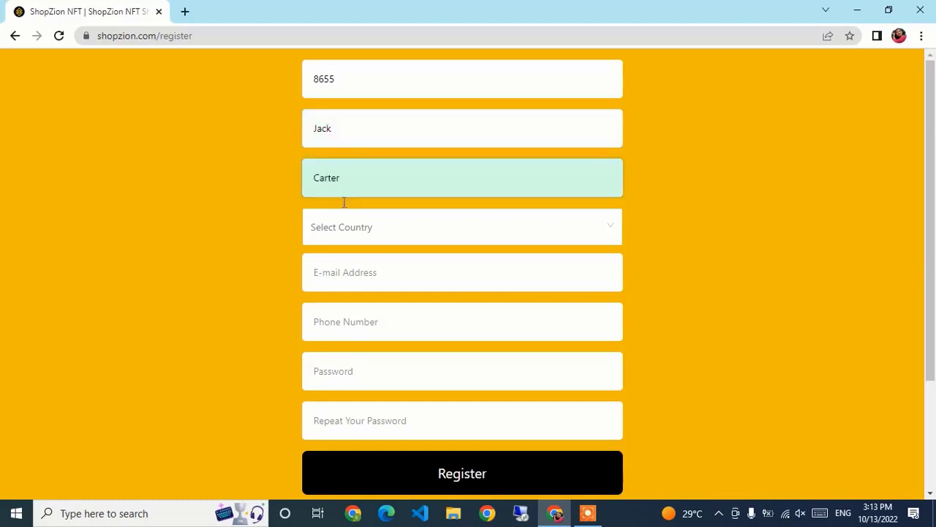
# Step: Set the country to UNITED KINGDOM
pyautogui.click(368, 223)
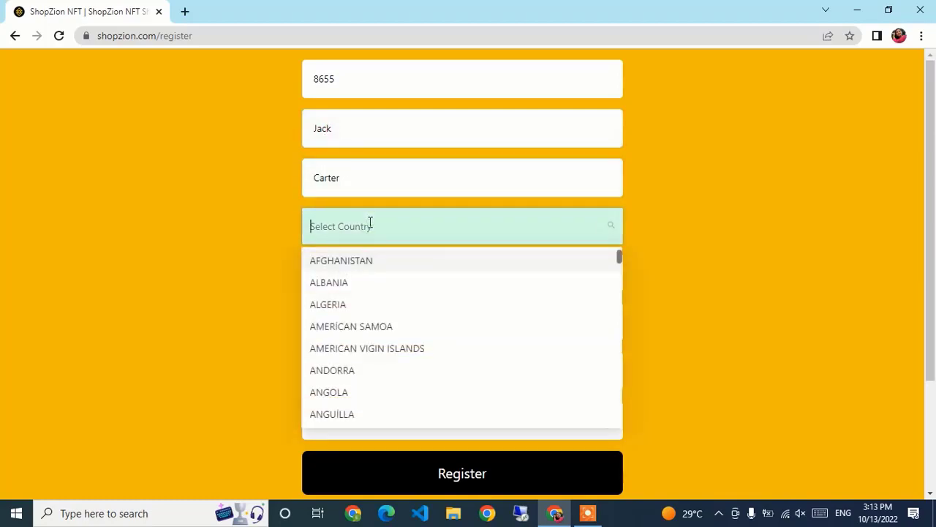
pyautogui.write('eng')
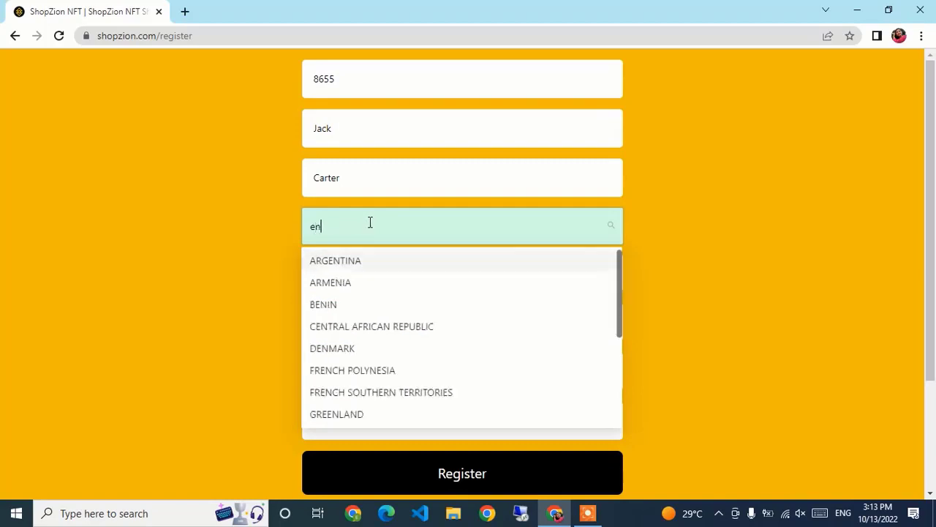
pyautogui.press('BackSpace')
pyautogui.press('BackSpace')
pyautogui.press('BackSpace')
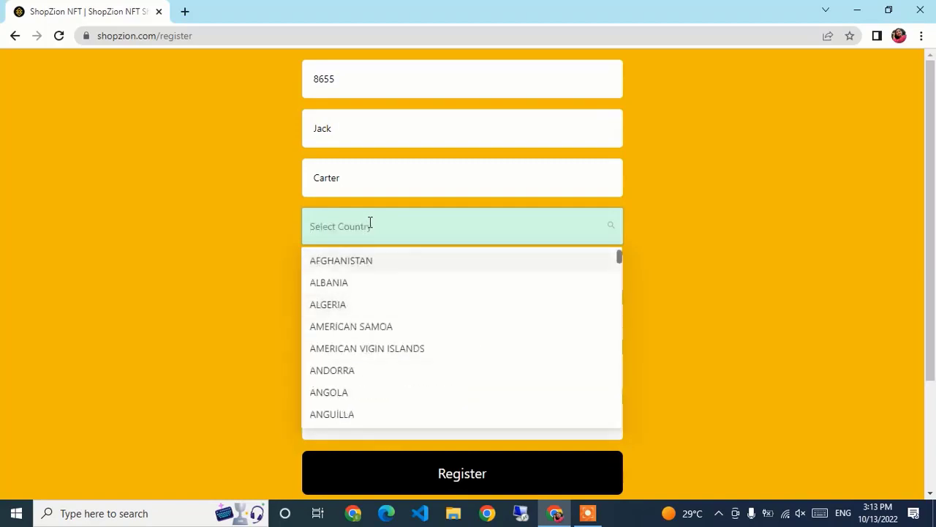
pyautogui.scroll(-10, 476, 231)
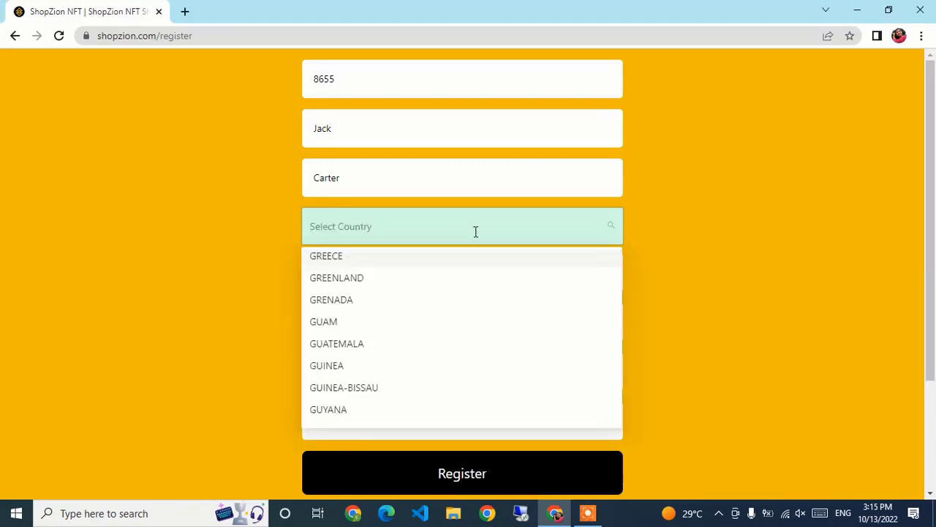
pyautogui.write('uni')
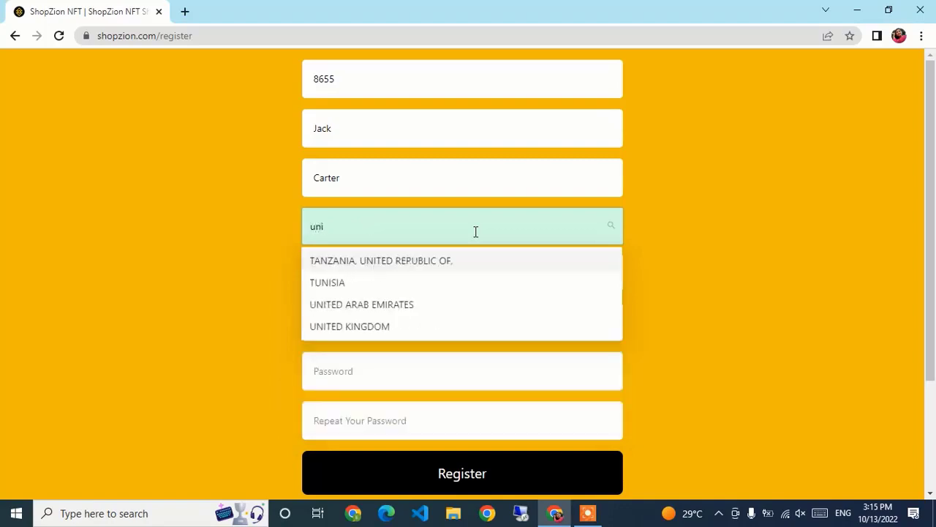
pyautogui.click(374, 324)
pyautogui.click(279, 291)
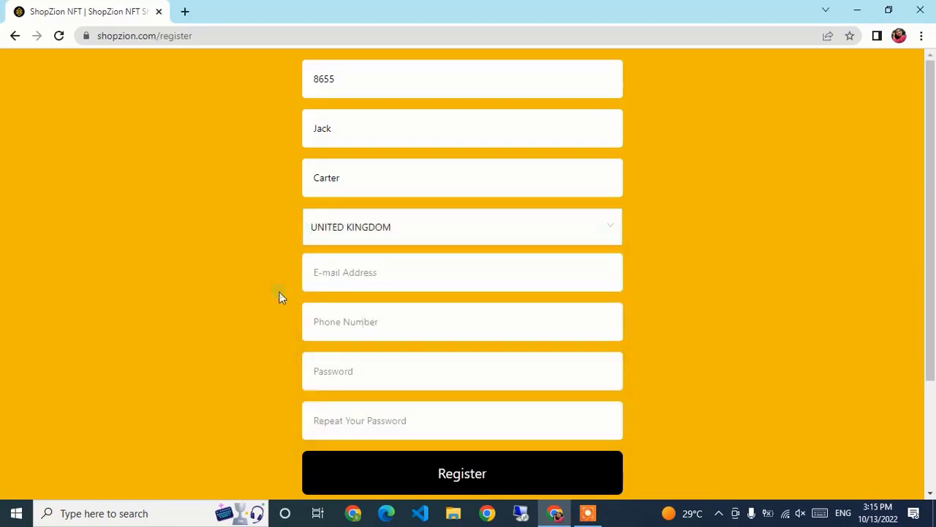
pyautogui.click(344, 281)
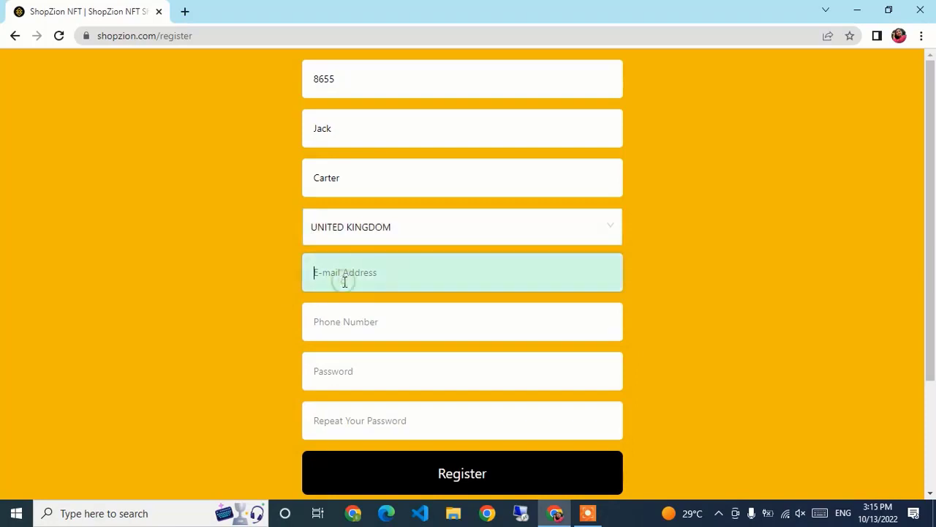
# Step: Copy the Google account's e-mail address from a new tab
pyautogui.click(183, 10)
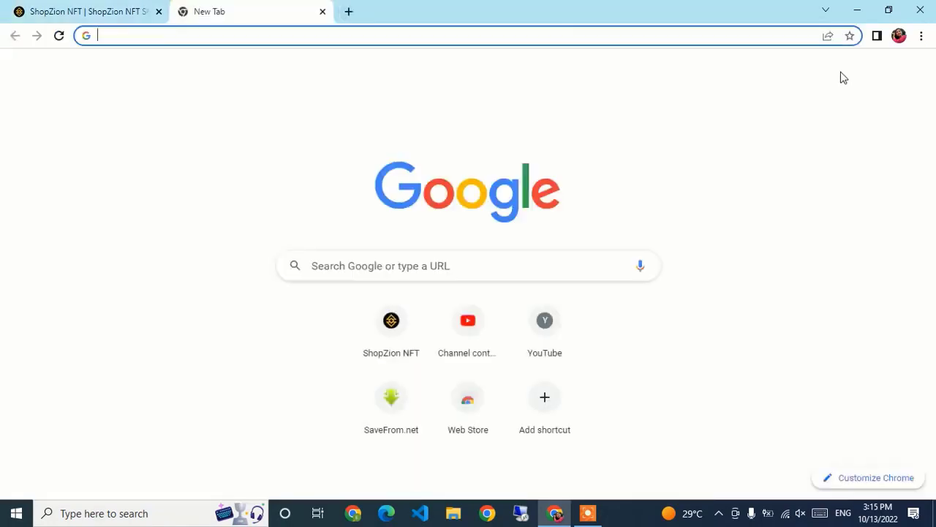
pyautogui.click(912, 73)
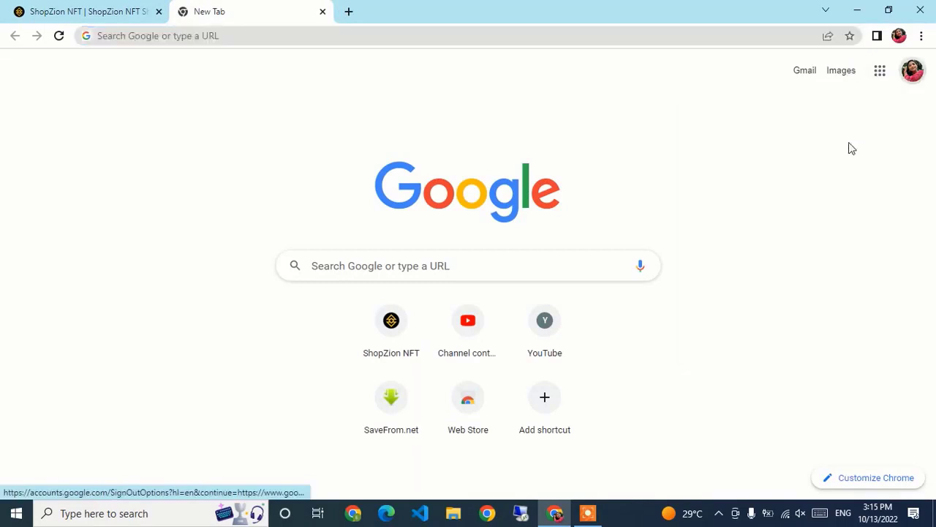
pyautogui.tripleClick(807, 192)
pyautogui.hotkey('ctrl', 'c')
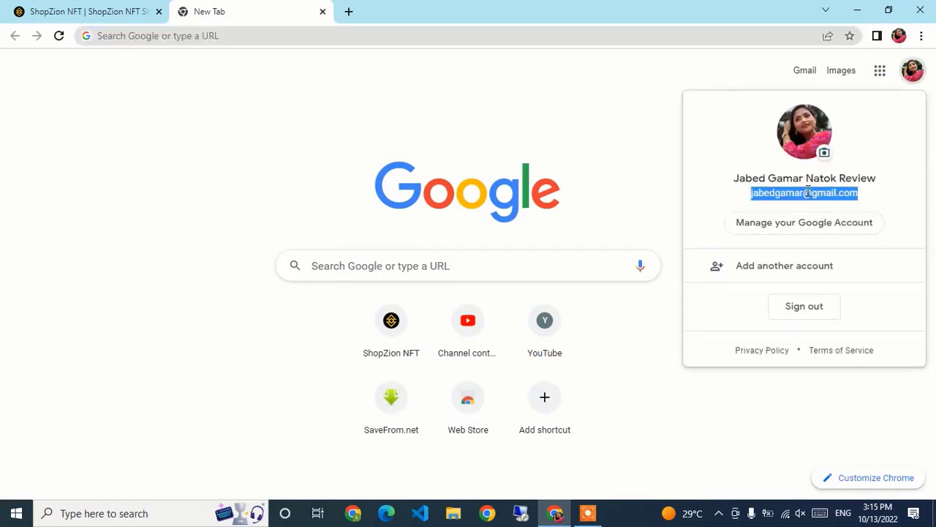
# Step: Paste the e-mail address and fill in the phone number
pyautogui.click(63, 9)
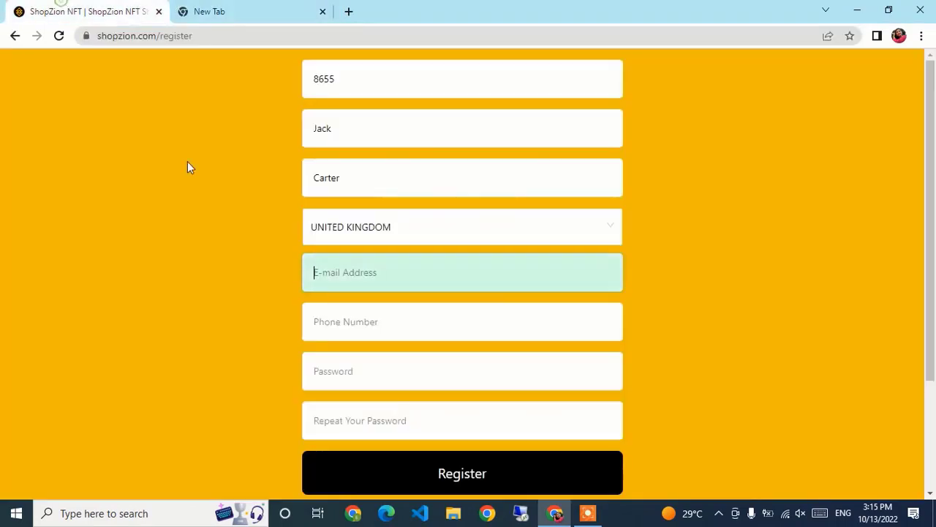
pyautogui.hotkey('ctrl', 'v')
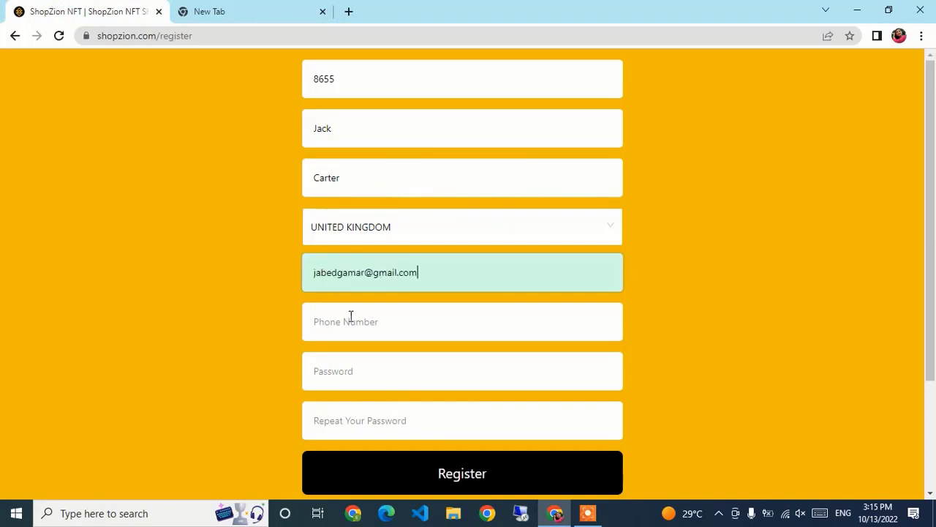
pyautogui.click(351, 316)
pyautogui.click(408, 362)
pyautogui.press('BackSpace')
pyautogui.press('BackSpace')
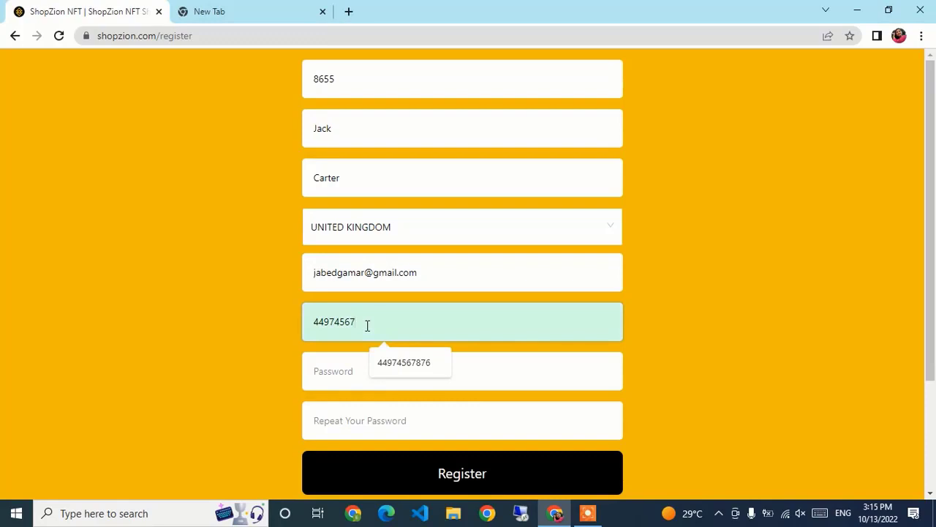
pyautogui.write('656')
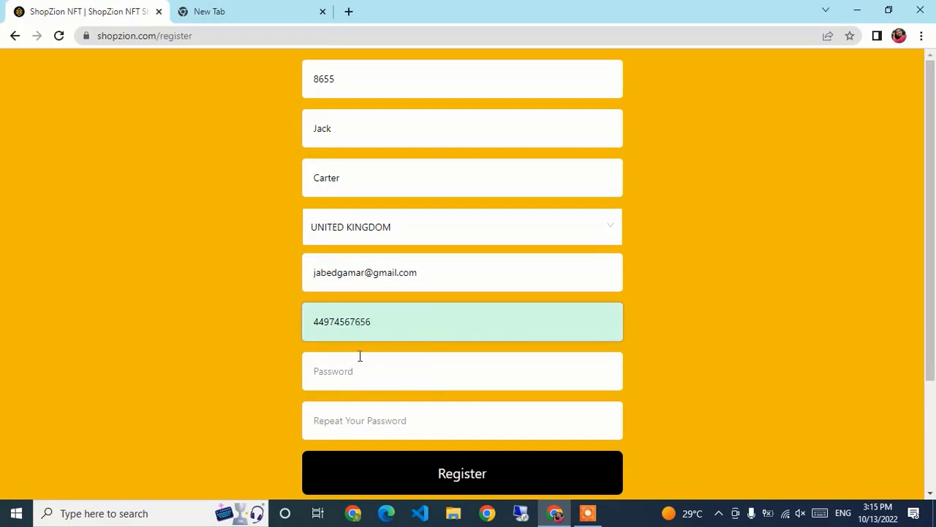
# Step: Enter the password and its confirmation, then submit the registration
pyautogui.click(359, 358)
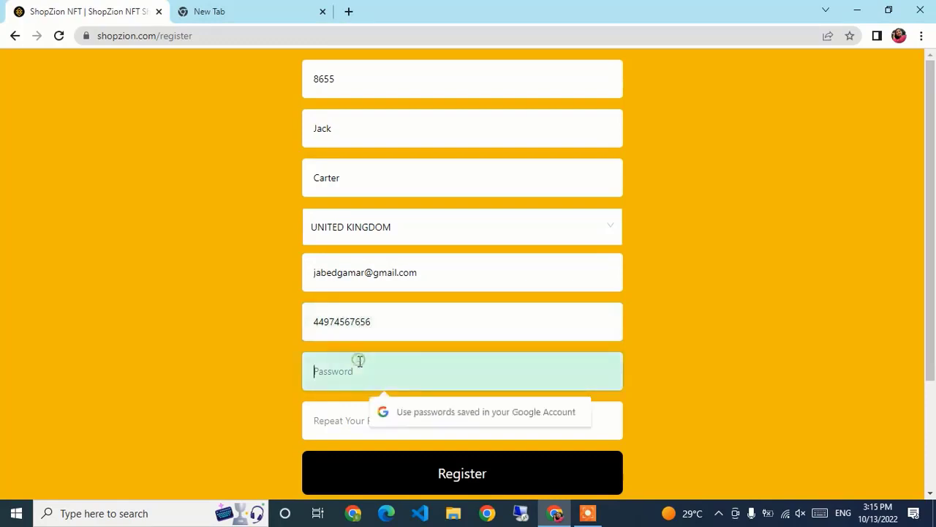
pyautogui.write('•••')
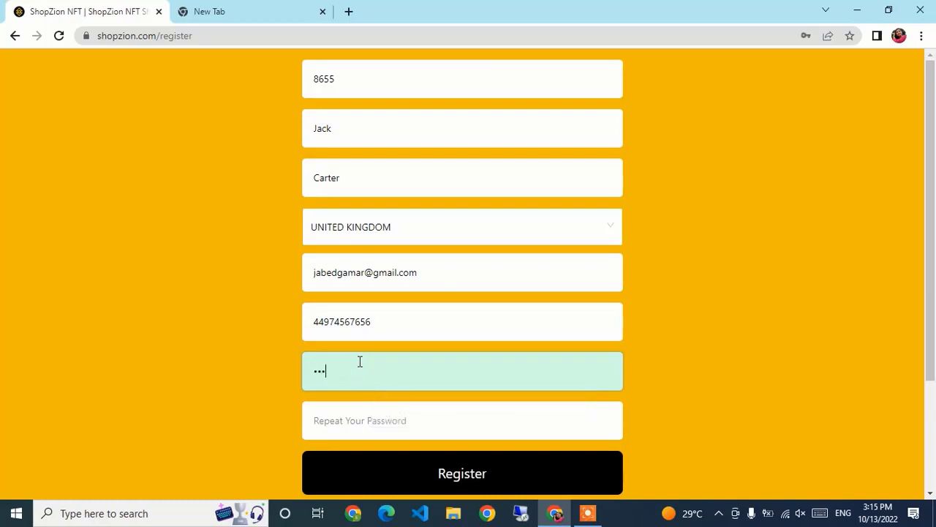
pyautogui.hotkey('ctrl', 'a')
pyautogui.write('••')
pyautogui.press('Tab')
pyautogui.write('•')
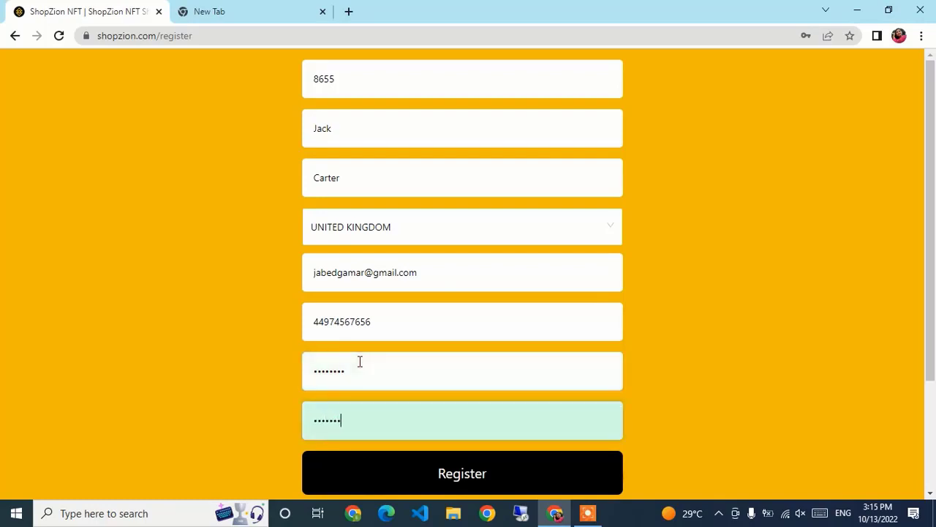
pyautogui.click(694, 451)
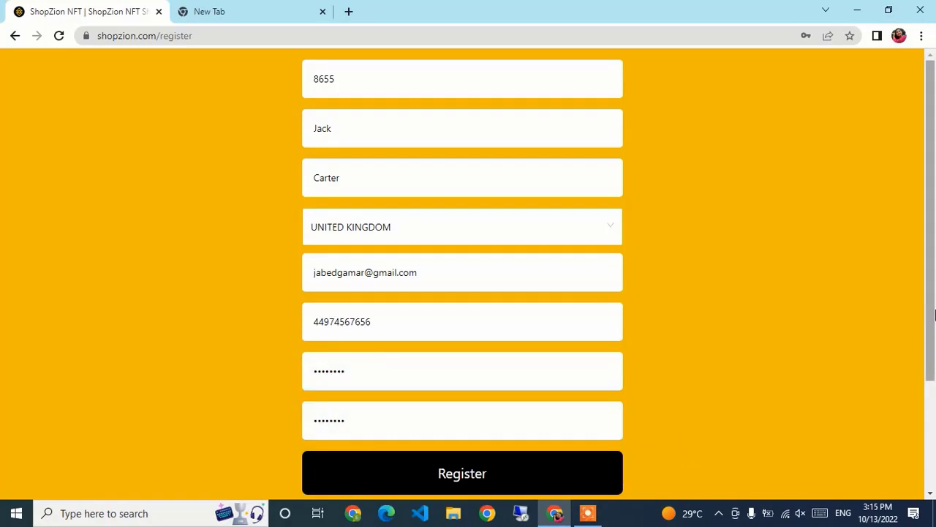
pyautogui.scroll(-1, 930, 349)
pyautogui.click(437, 425)
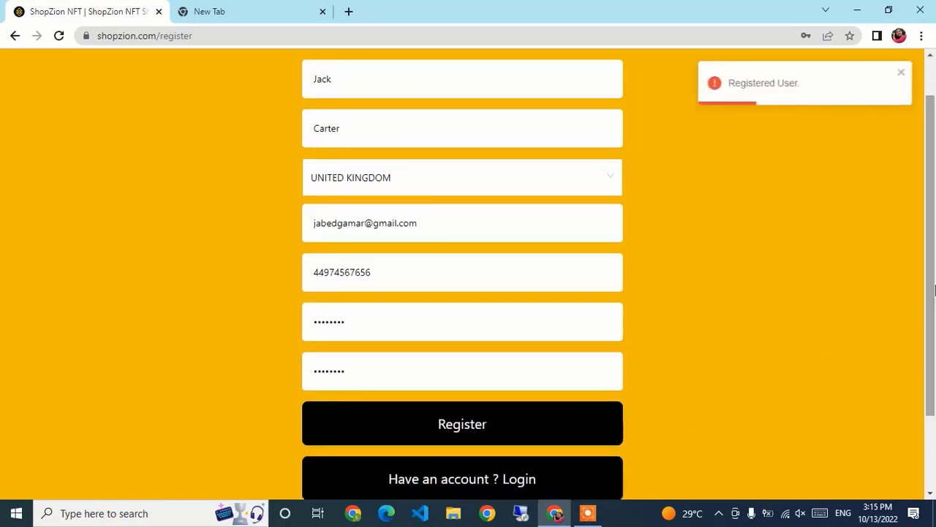
# Step: Save the new password in Chrome, dismiss the dialog, and request the e-mailed code
pyautogui.moveTo(934, 291); pyautogui.dragTo(897, 278)
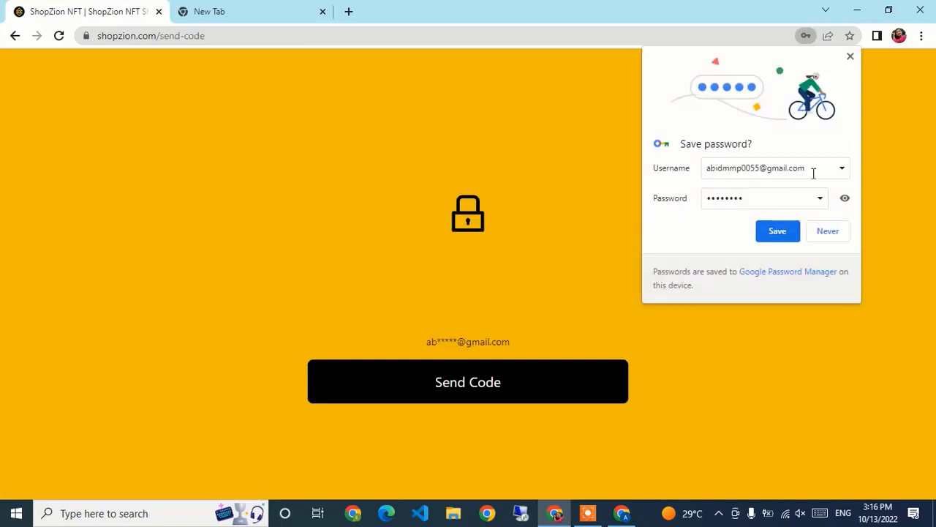
pyautogui.click(791, 231)
pyautogui.click(641, 58)
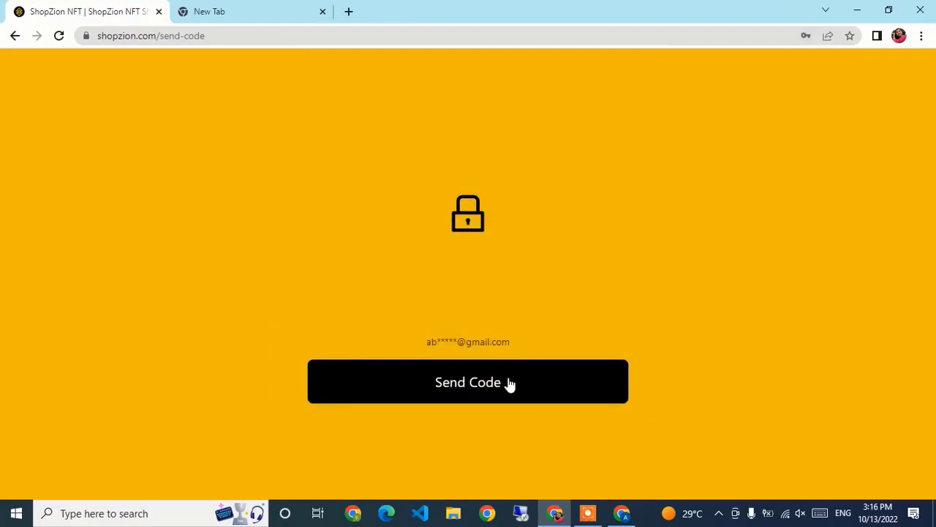
pyautogui.click(479, 381)
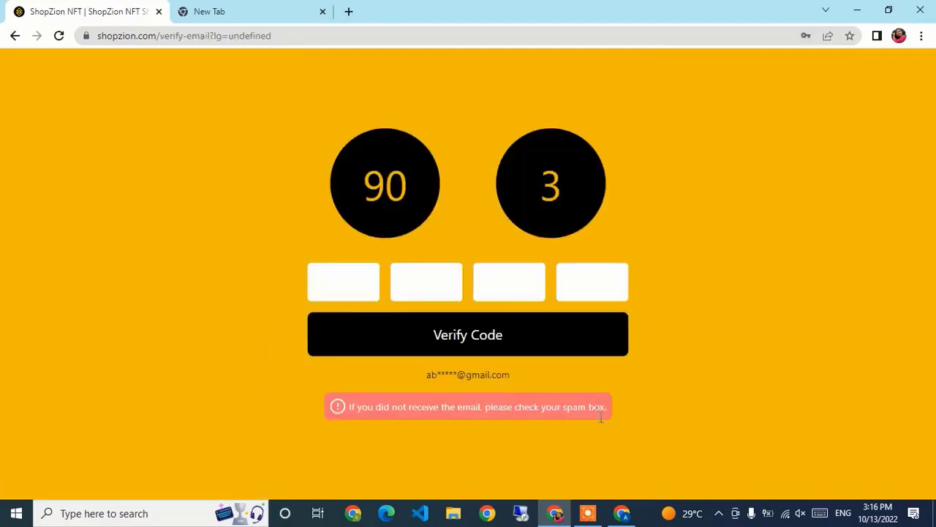
# Step: Open the ShopZion Verify Code e-mail in Gmail, select the code, return to the code boxes
pyautogui.click(622, 516)
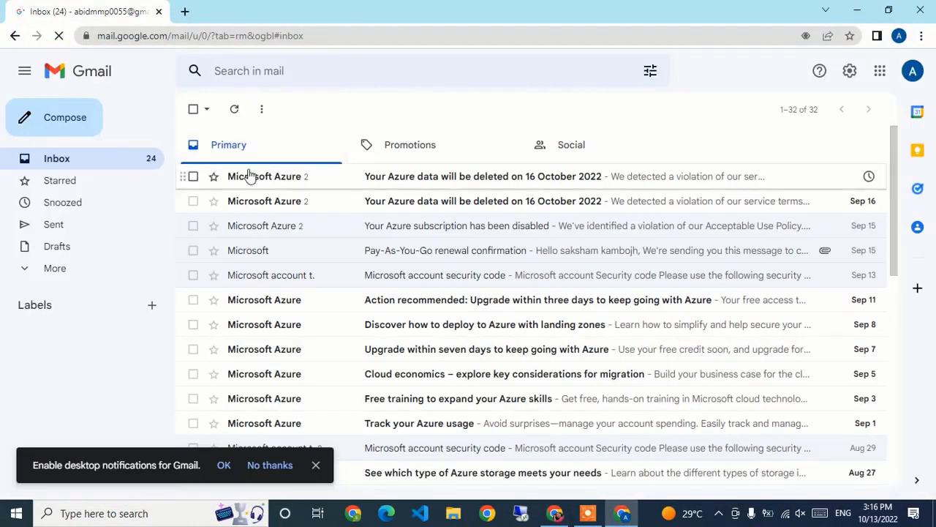
pyautogui.click(235, 109)
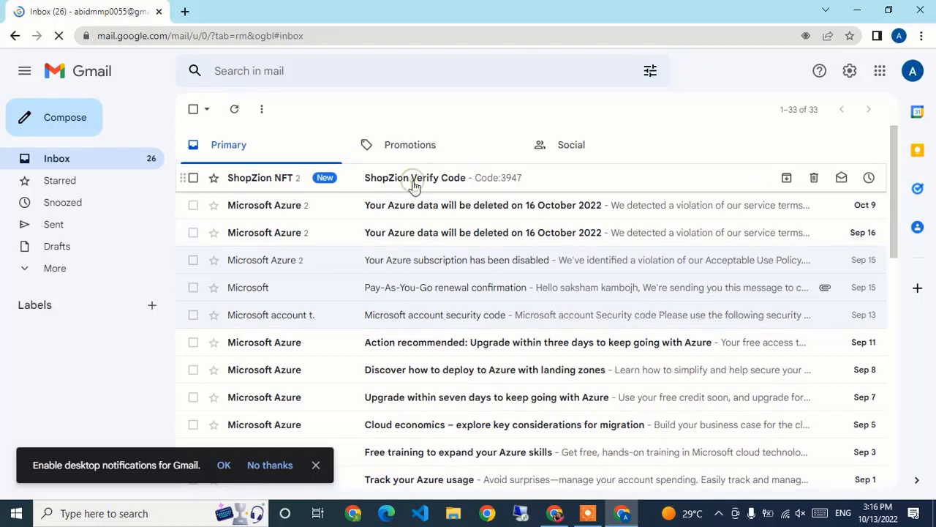
pyautogui.click(414, 184)
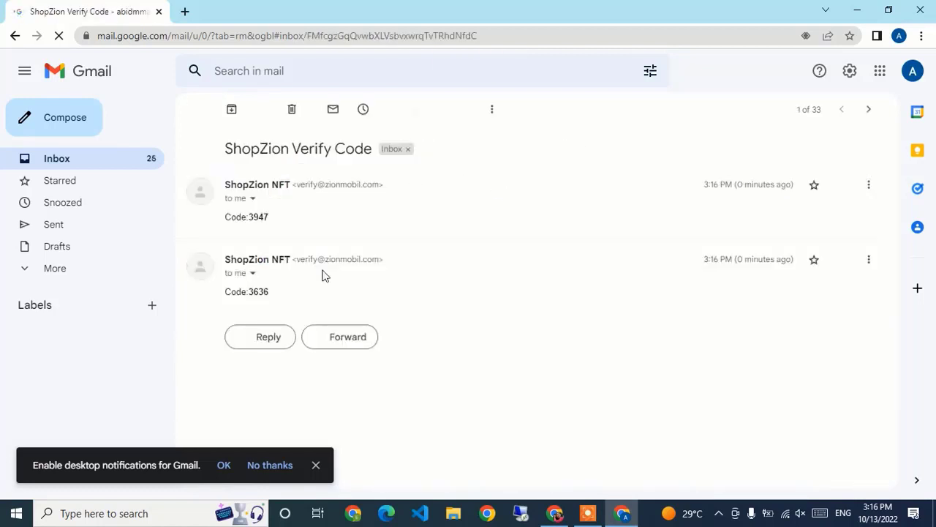
pyautogui.doubleClick(264, 216)
pyautogui.click(555, 513)
pyautogui.click(351, 281)
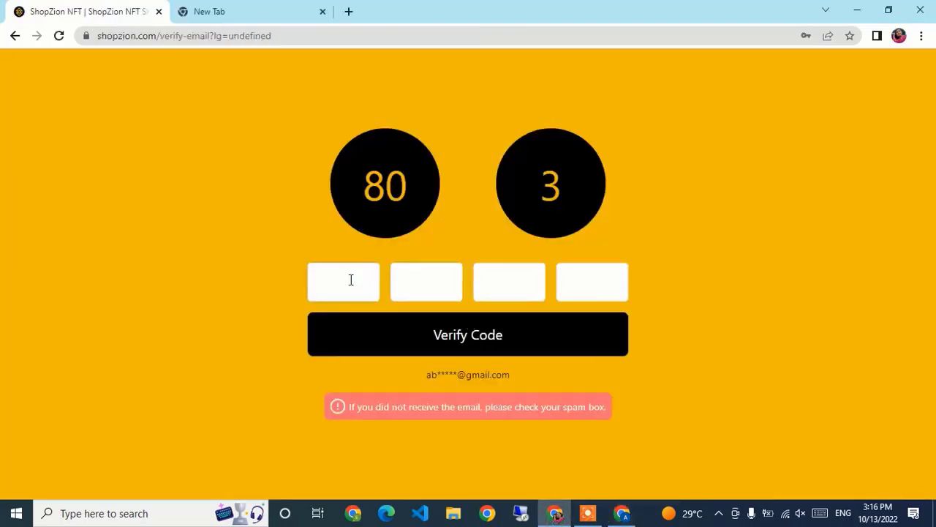
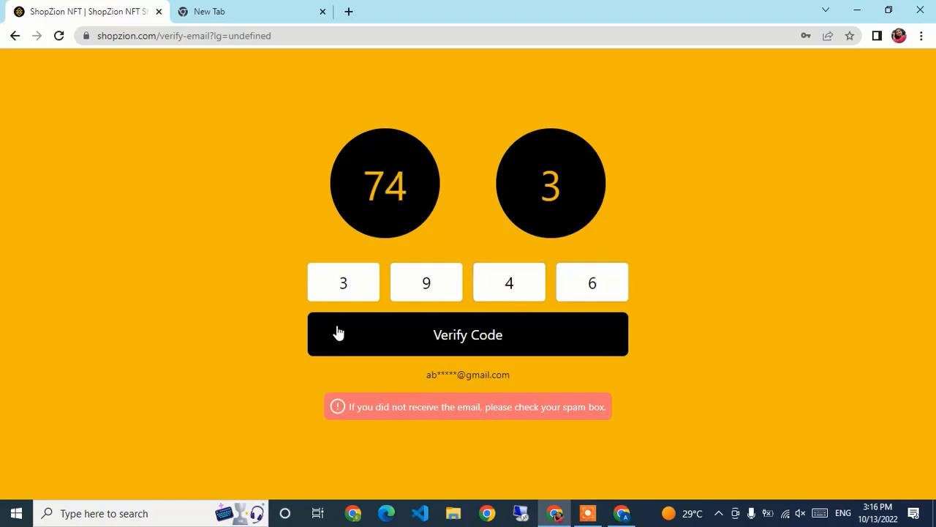
# Step: Enter the emailed verification code, correcting the last digit, and submit it with Verify Code
pyautogui.click(335, 330)
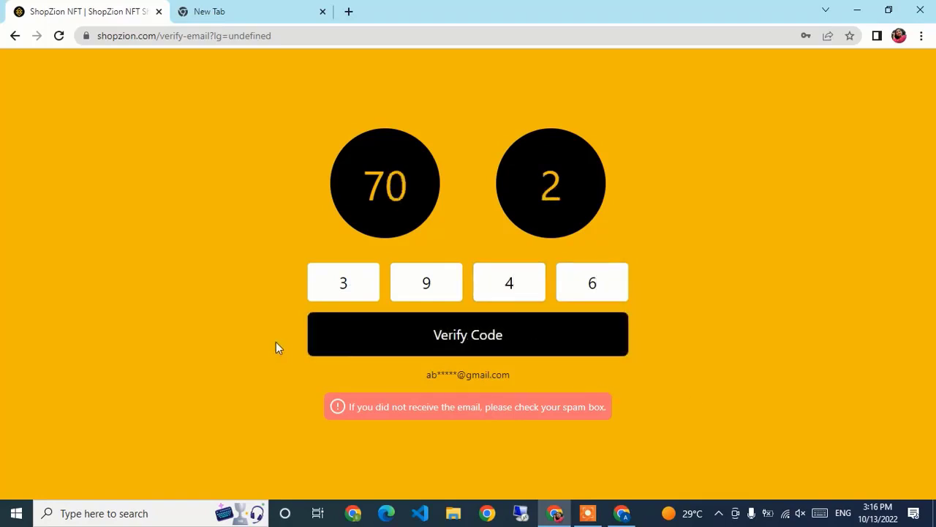
pyautogui.click(393, 327)
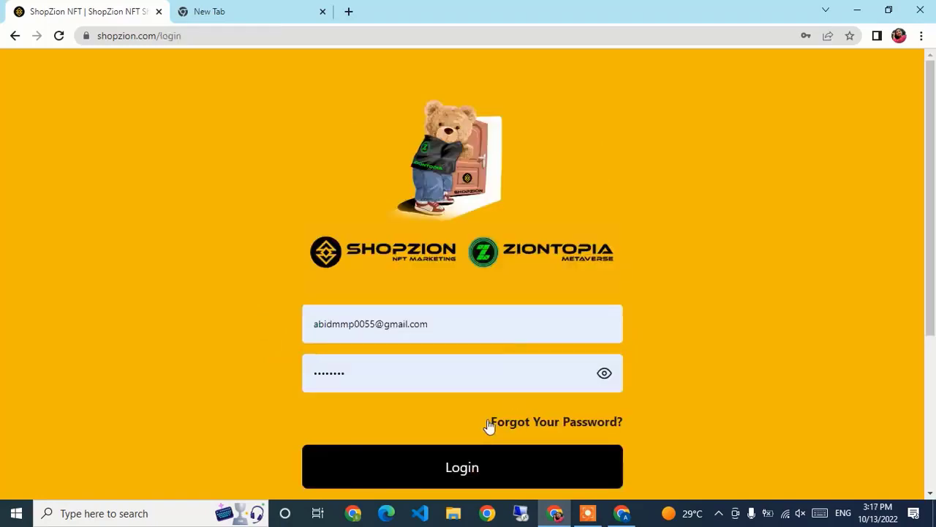
# Step: Log in with the new account and request a fresh verification code
pyautogui.moveTo(930, 197); pyautogui.dragTo(930, 249)
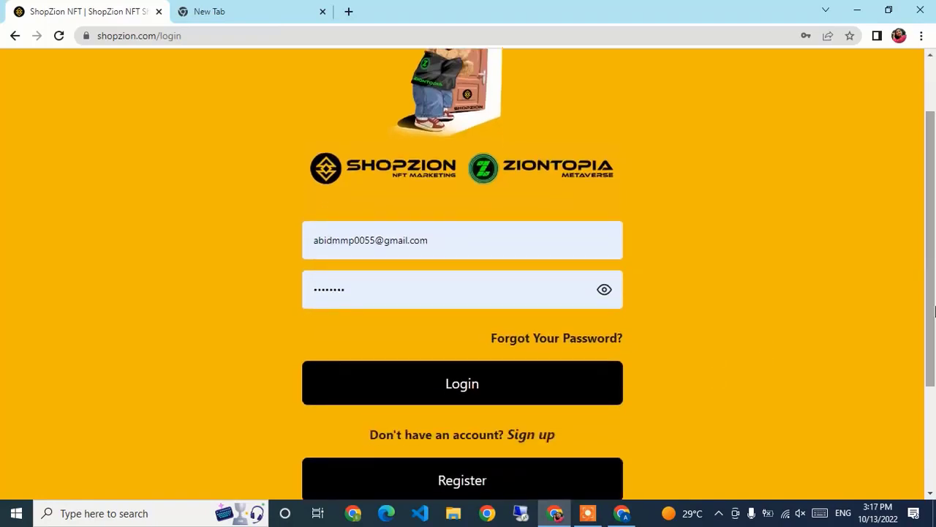
pyautogui.click(441, 381)
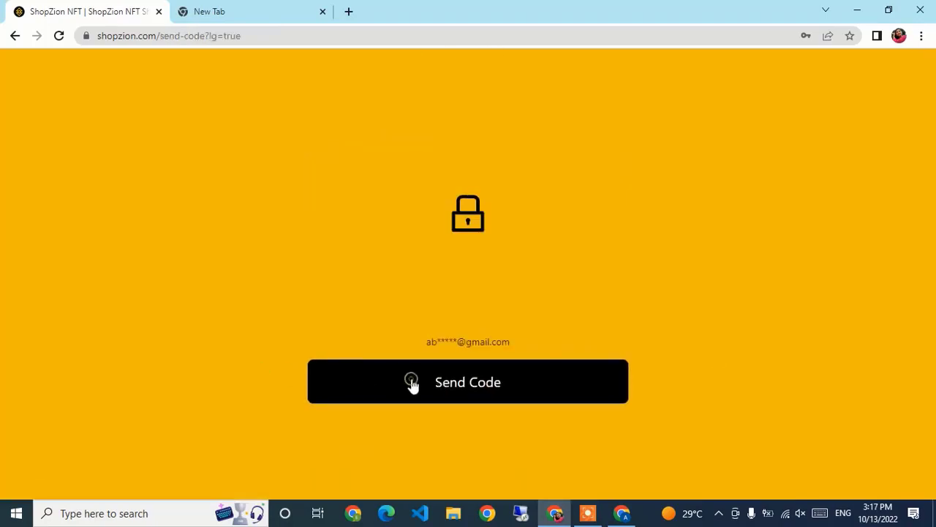
pyautogui.click(412, 382)
# Step: Read the newest code in Gmail's ShopZion Verify Code thread, then return to ShopZion's code page
pyautogui.click(622, 513)
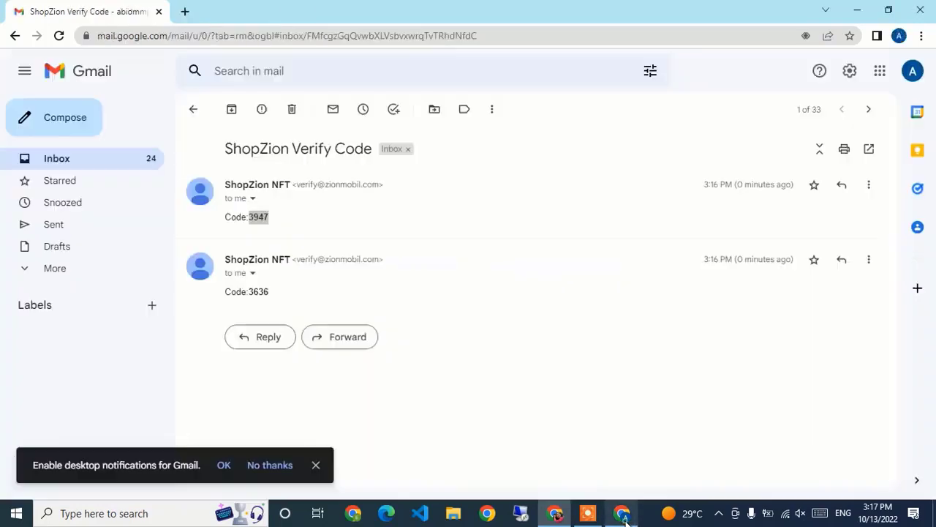
pyautogui.click(191, 111)
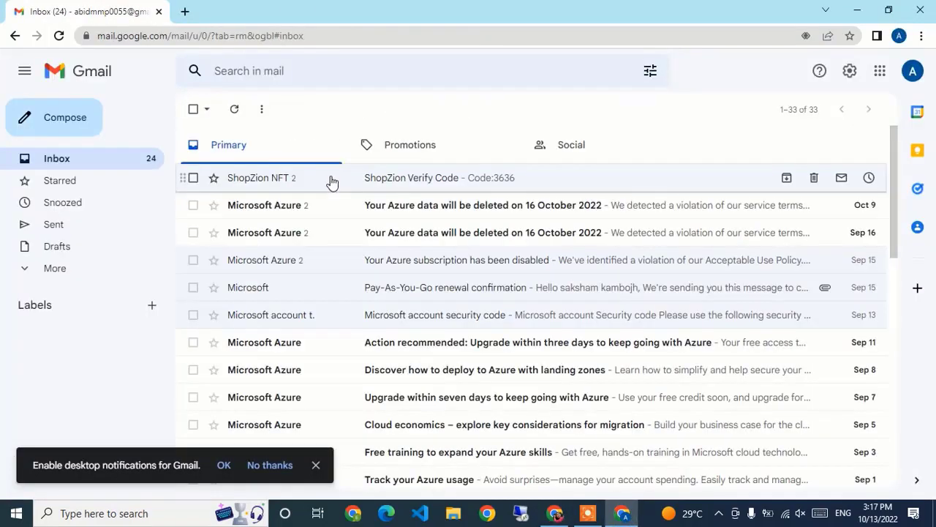
pyautogui.click(377, 181)
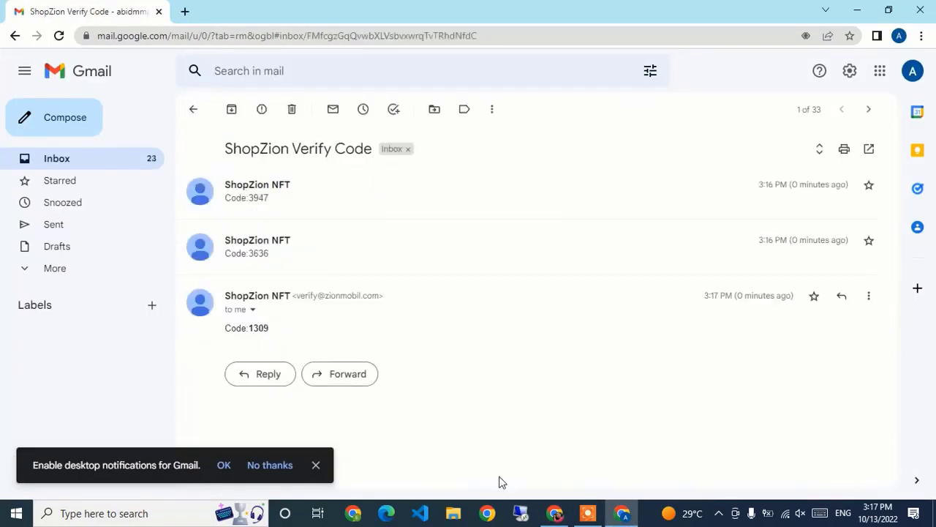
pyautogui.click(555, 513)
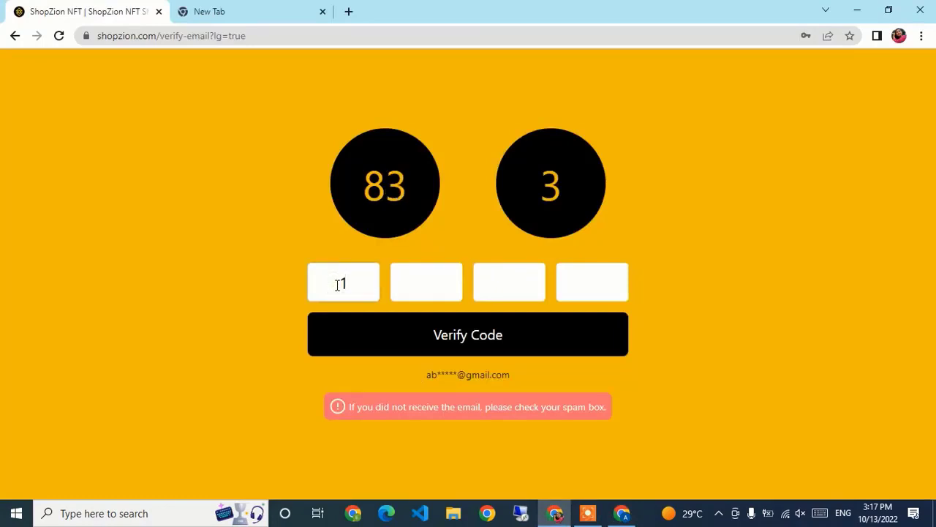
# Step: Fill the remaining three code boxes with the new code's digits and submit it with Verify Code
pyautogui.press('Tab')
pyautogui.press('Tab')
pyautogui.press('Tab')
pyautogui.click(387, 333)
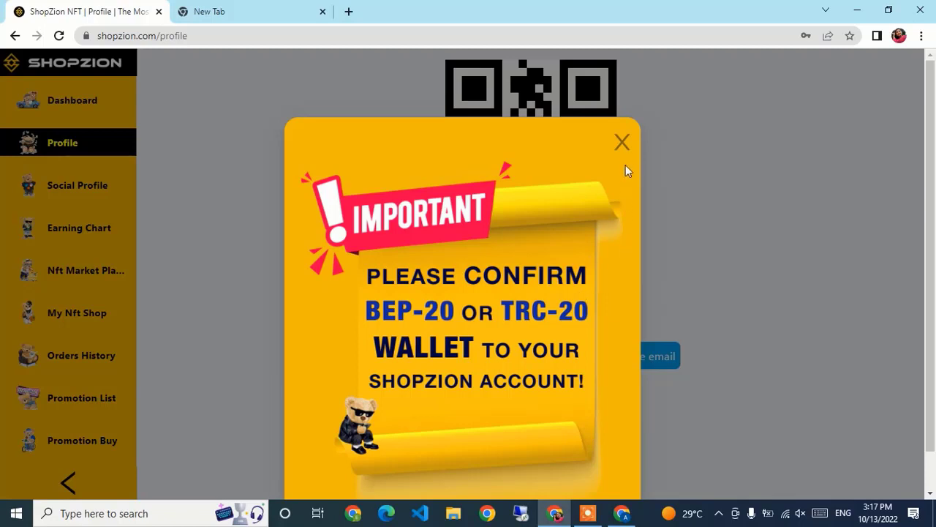
# Step: Close the Important wallet popup and review the profile's reference number, name and BEP/TRON deposit sections
pyautogui.click(622, 142)
pyautogui.scroll(-1, 935, 172)
pyautogui.scroll(1, 935, 172)
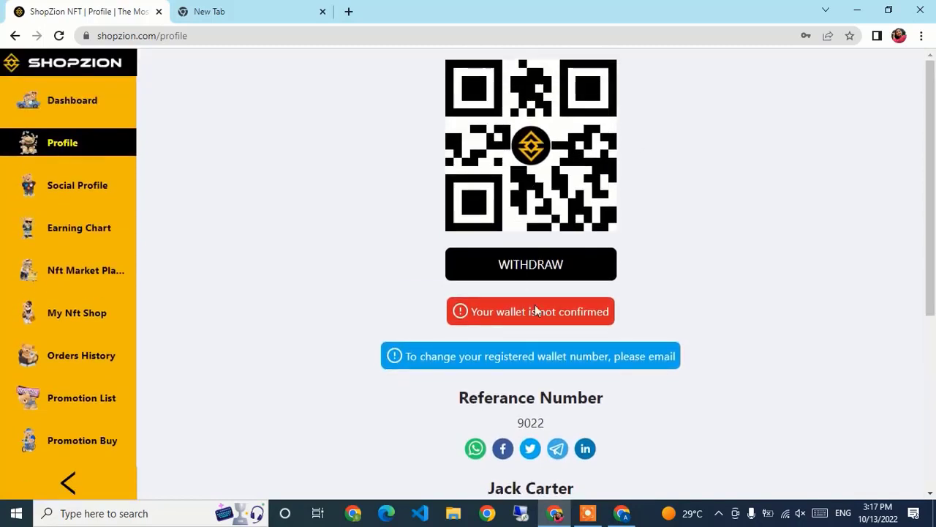
pyautogui.scroll(-1, 934, 285)
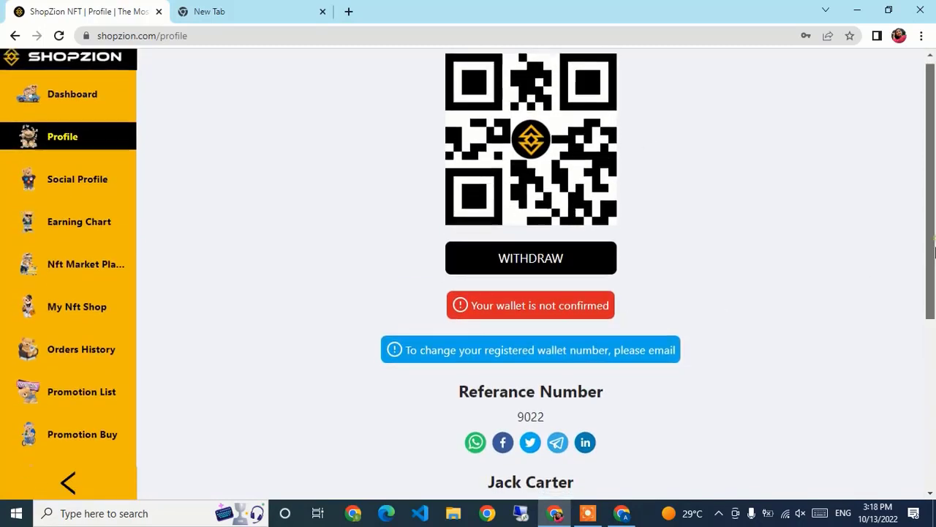
pyautogui.scroll(-1, 933, 285)
pyautogui.scroll(2, 790, 317)
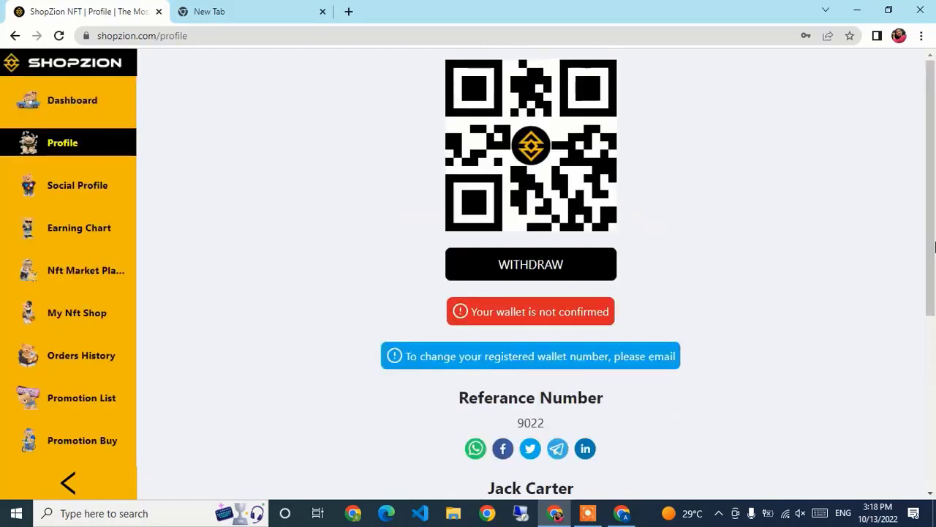
pyautogui.scroll(-3, 934, 338)
pyautogui.scroll(-1, 935, 338)
pyautogui.moveTo(471, 238); pyautogui.dragTo(581, 261)
pyautogui.click(580, 263)
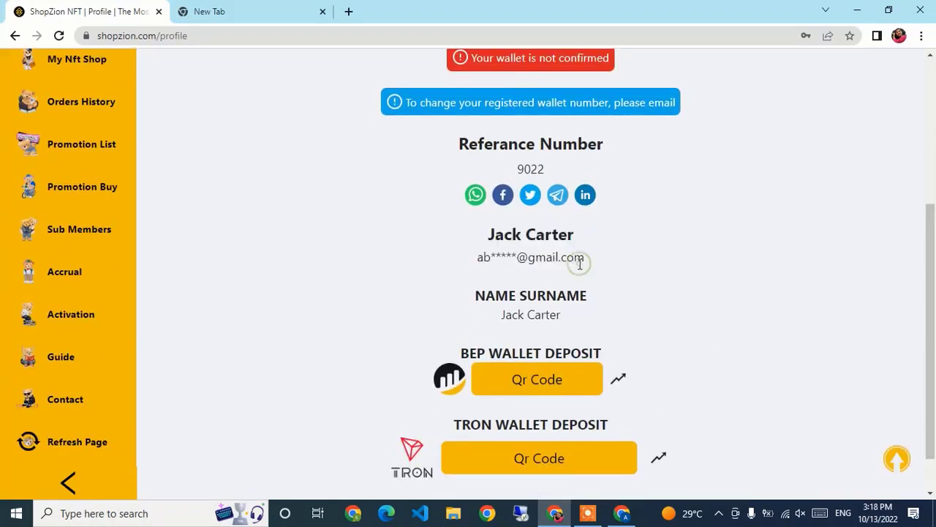